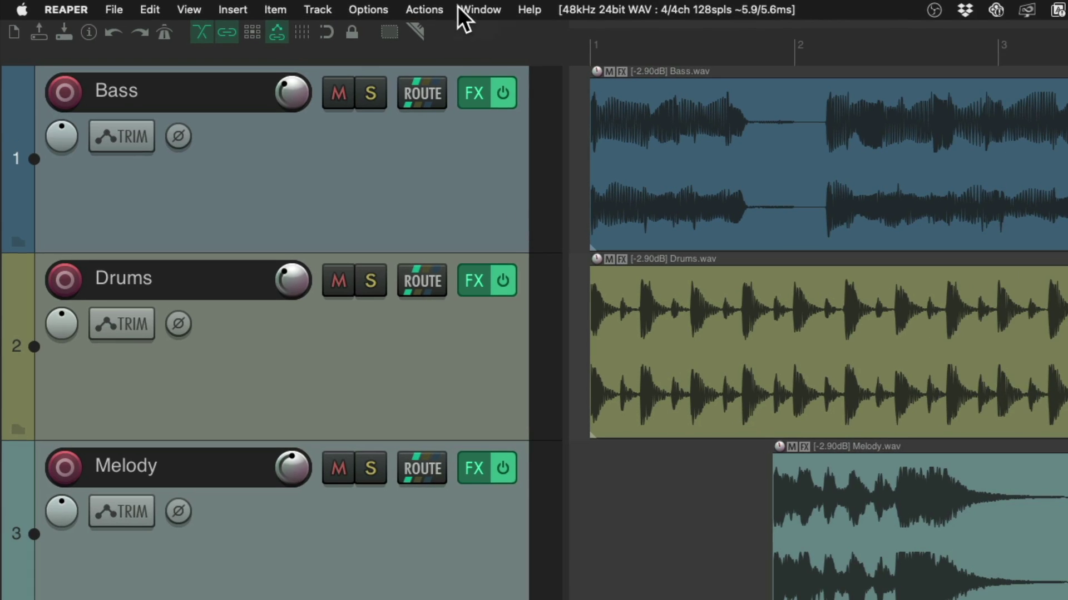
Open the Actions list and look up an unassigned key, dismissing the not-found message
{"action": "left_click", "coordinate": [429, 6]}
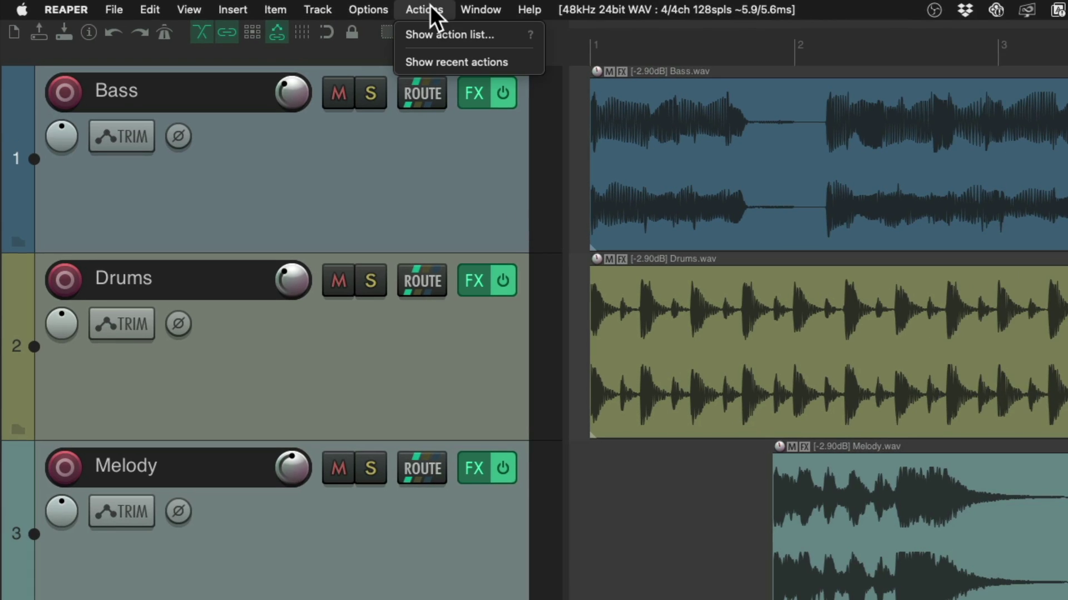
{"action": "left_click", "coordinate": [402, 33]}
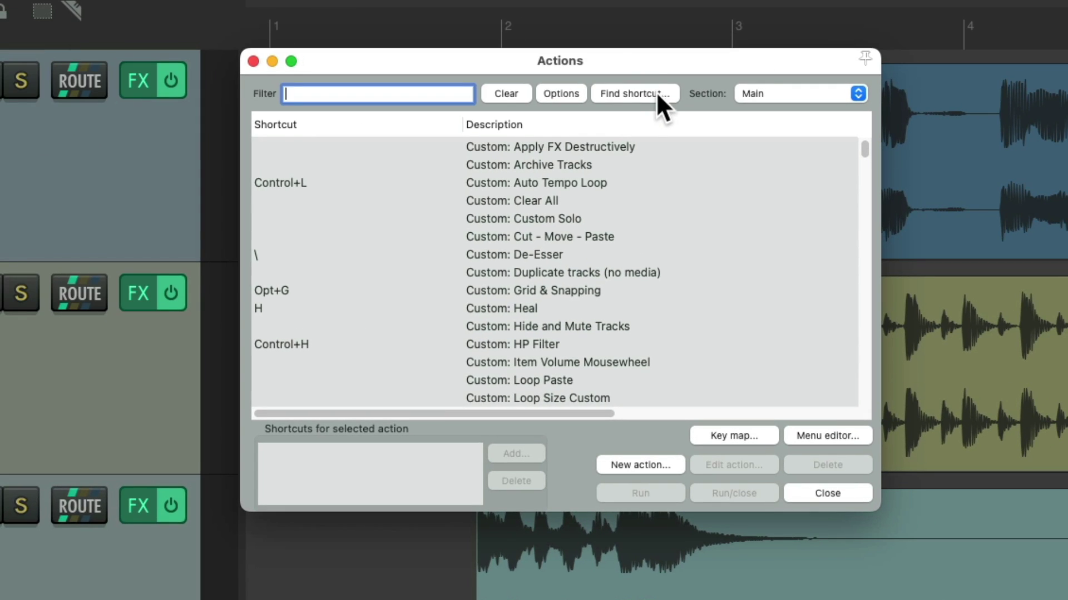
{"action": "left_click", "coordinate": [653, 94]}
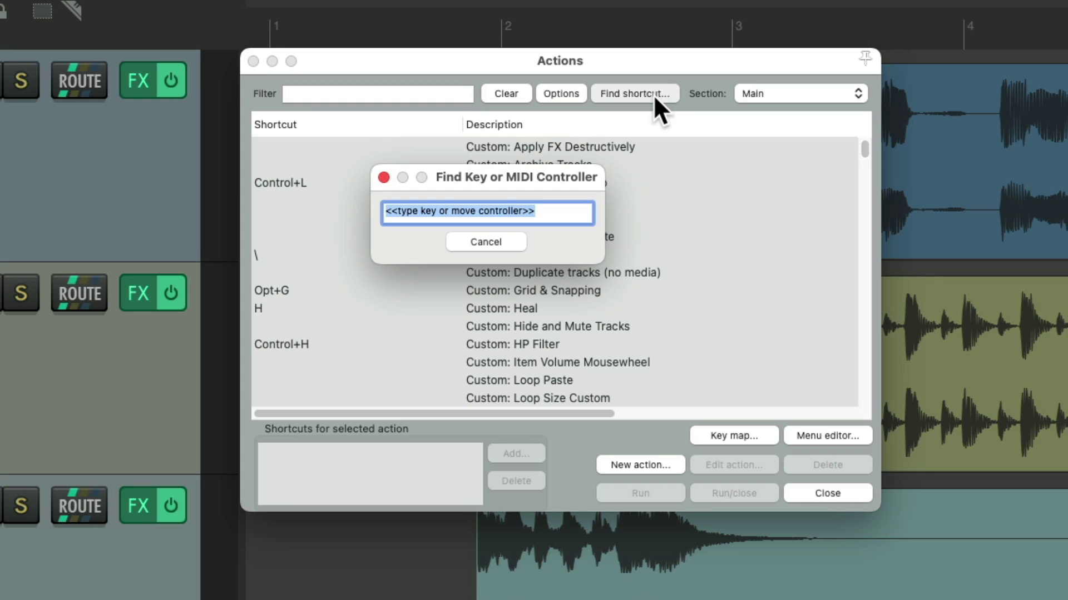
{"action": "key", "text": "b"}
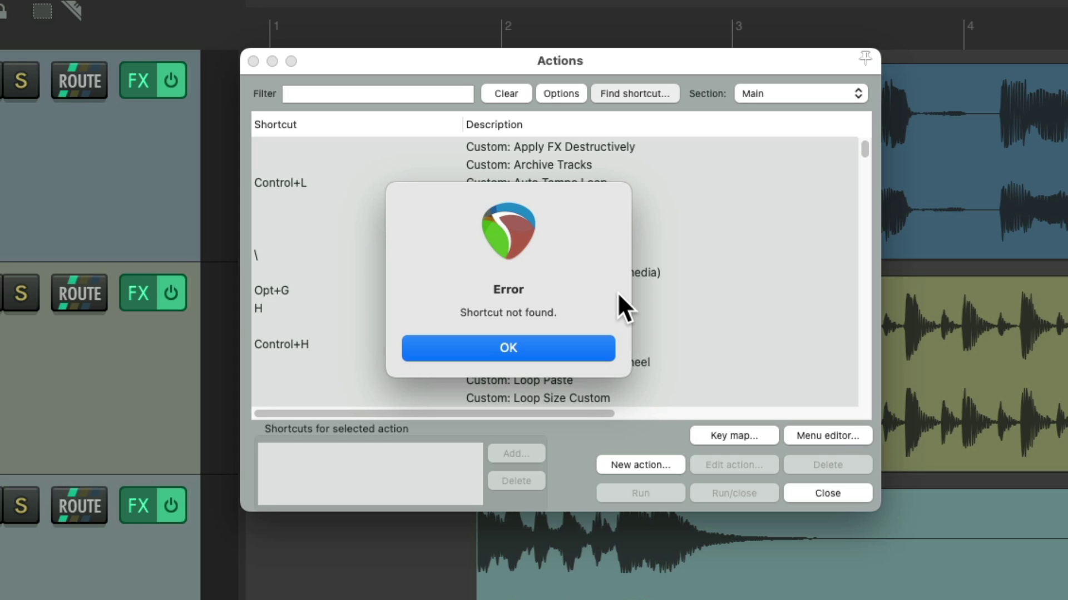
{"action": "key", "text": "Return"}
Look up Shift+F1, which is bound to 'Help: Mouse modifier keys and action shortcuts'
{"action": "left_click", "coordinate": [621, 92]}
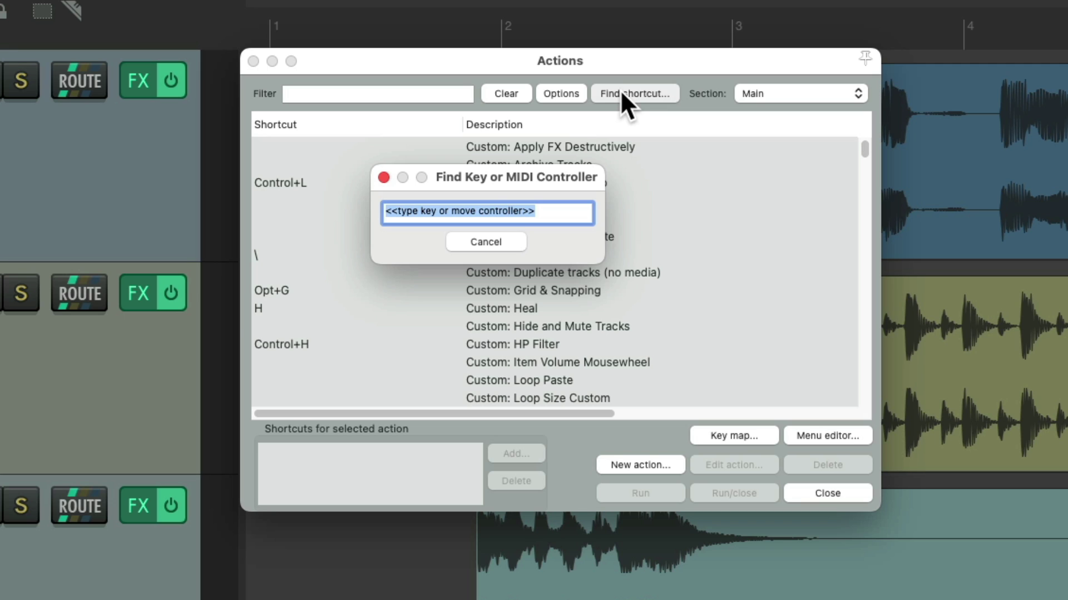
{"action": "key", "text": "shift+F1"}
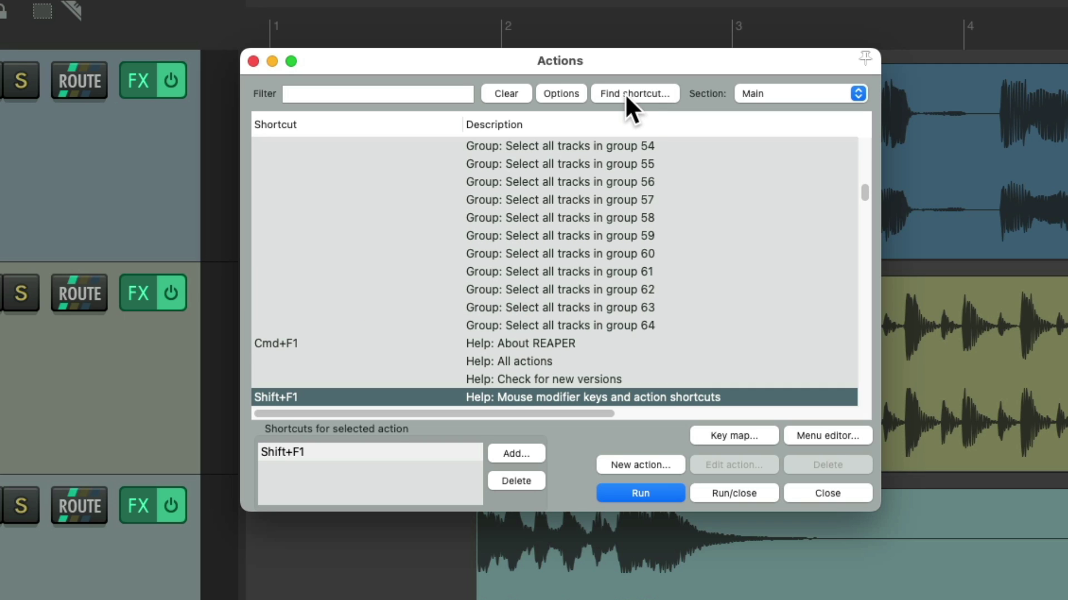
{"action": "scroll", "coordinate": [661, 233], "scroll_direction": "down", "scroll_amount": 3}
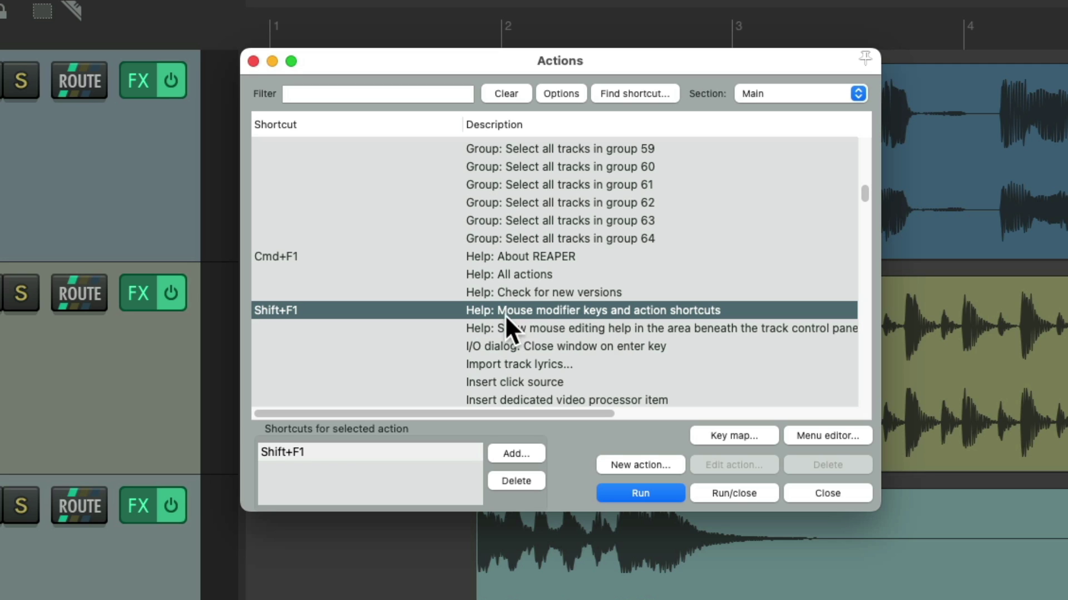
{"action": "key", "text": "Escape"}
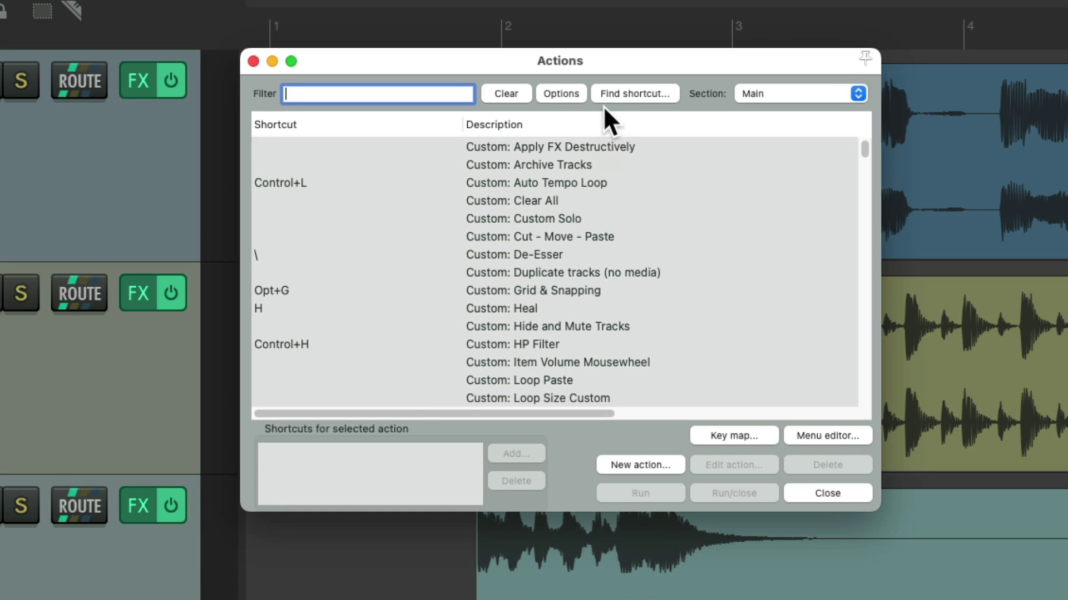
Look up Cmd+F1 in the Actions list, showing it opens About REAPER, then close the list
{"action": "left_click", "coordinate": [609, 94]}
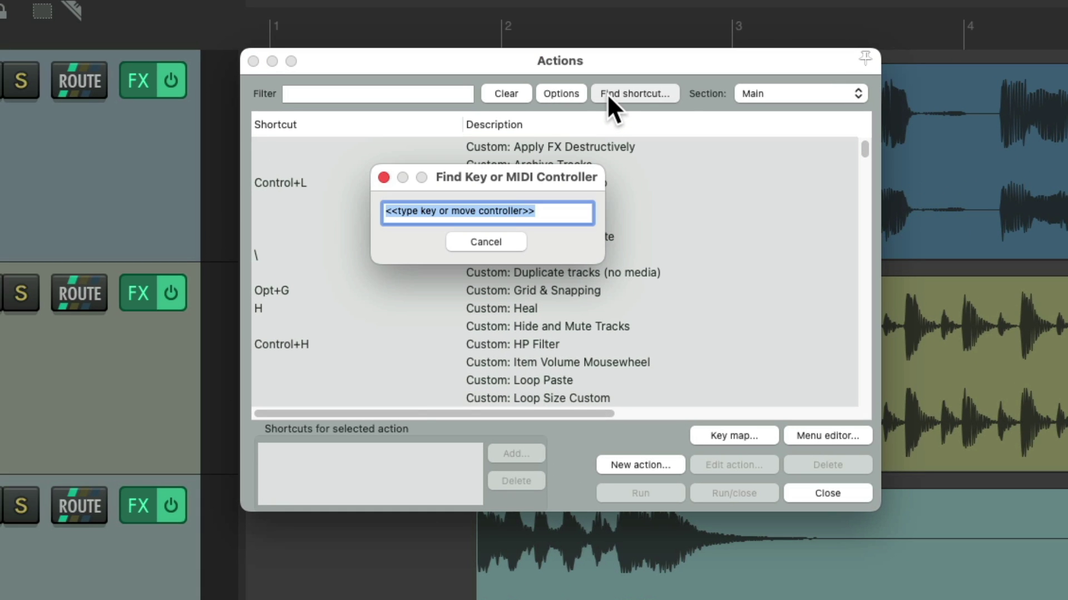
{"action": "key", "text": "super+F1"}
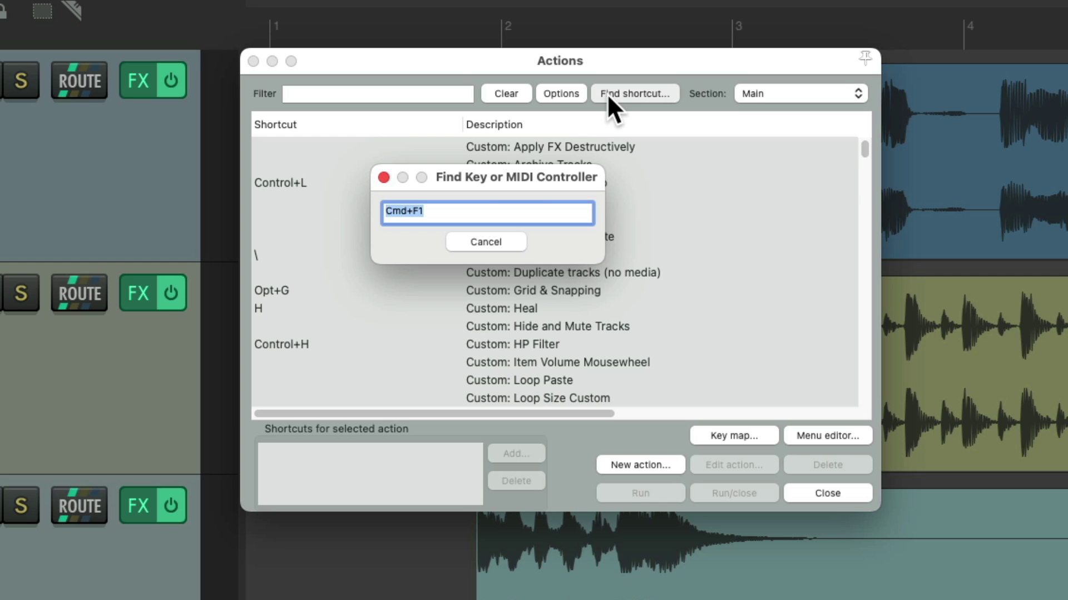
{"action": "scroll", "coordinate": [603, 198], "scroll_direction": "down", "scroll_amount": 5}
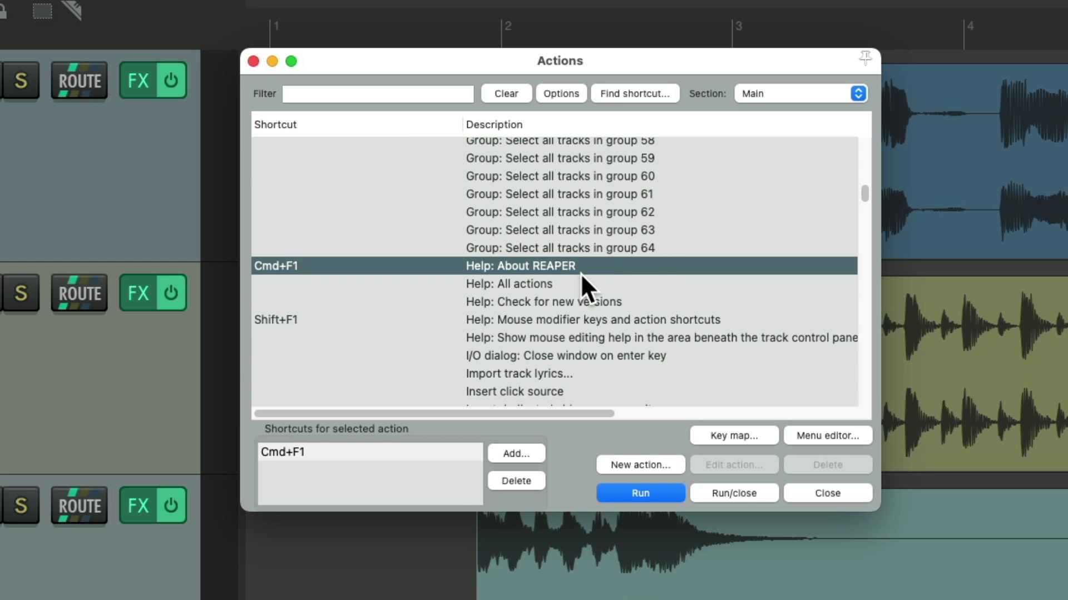
{"action": "key", "text": "Escape"}
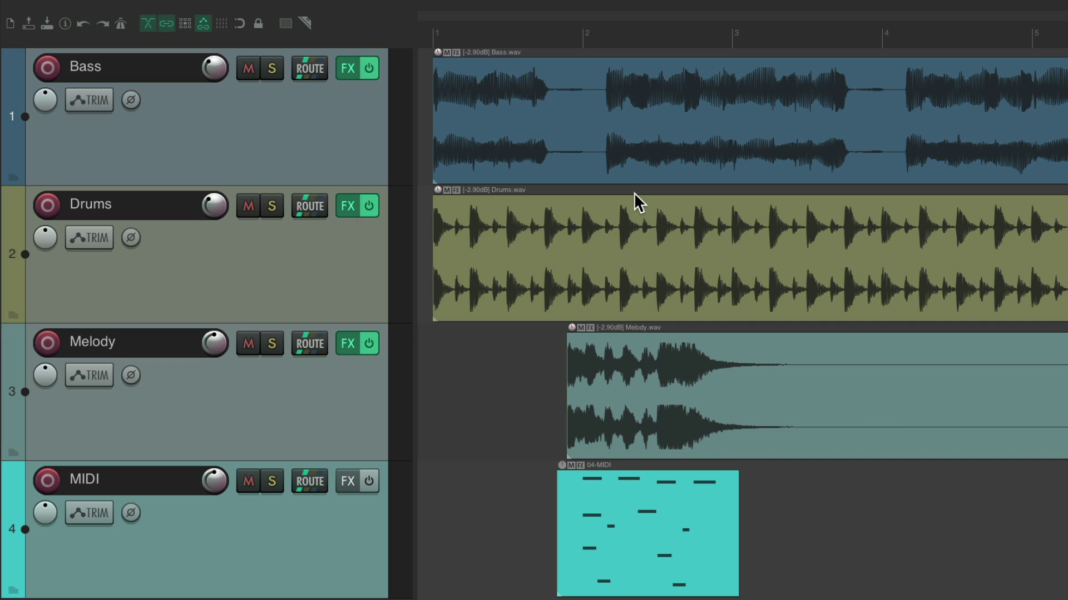
Open About REAPER with Cmd+F1, close it, then reopen it from Help > About REAPER
{"action": "key", "text": "super+F1"}
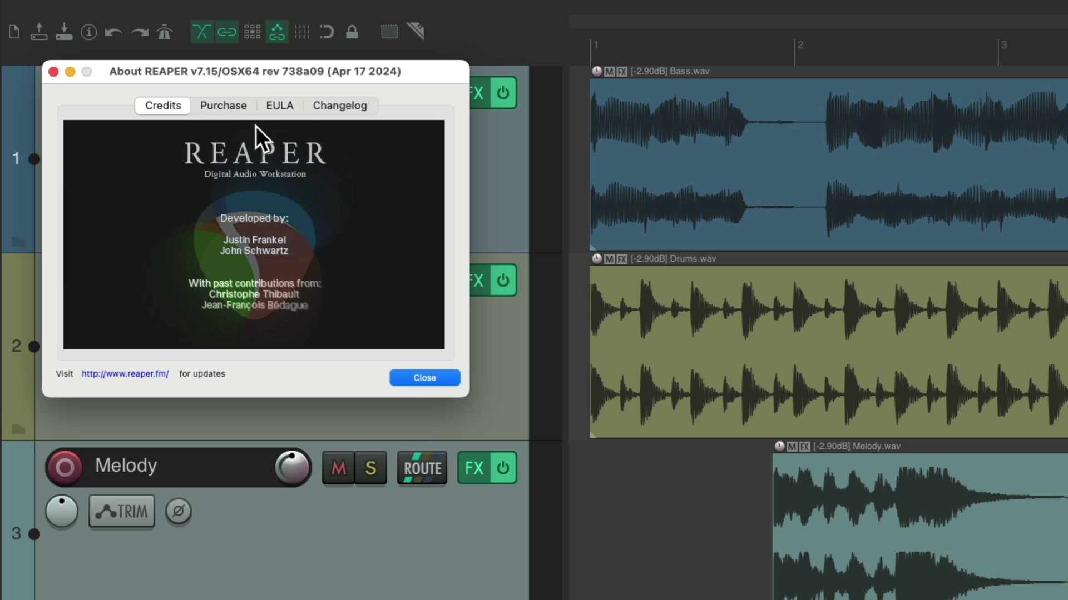
{"action": "key", "text": "Escape"}
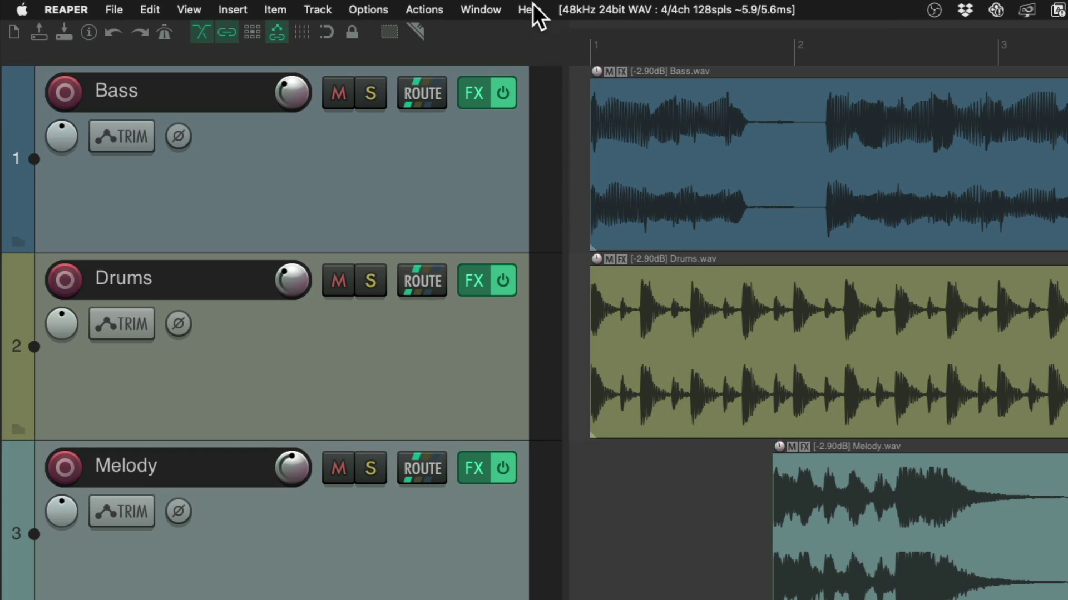
{"action": "left_click", "coordinate": [389, 5]}
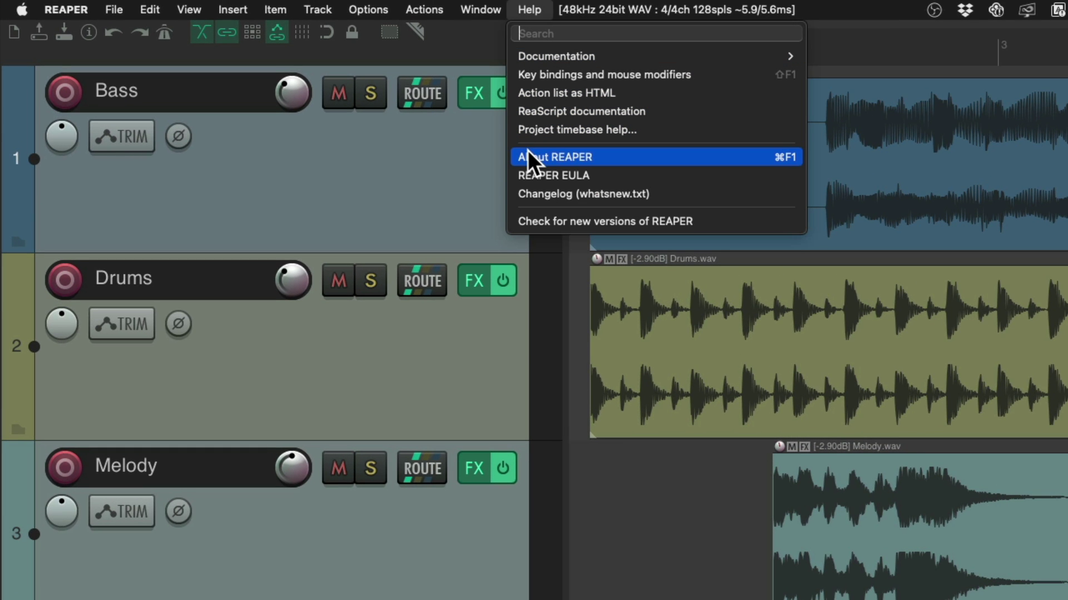
{"action": "left_click", "coordinate": [605, 157]}
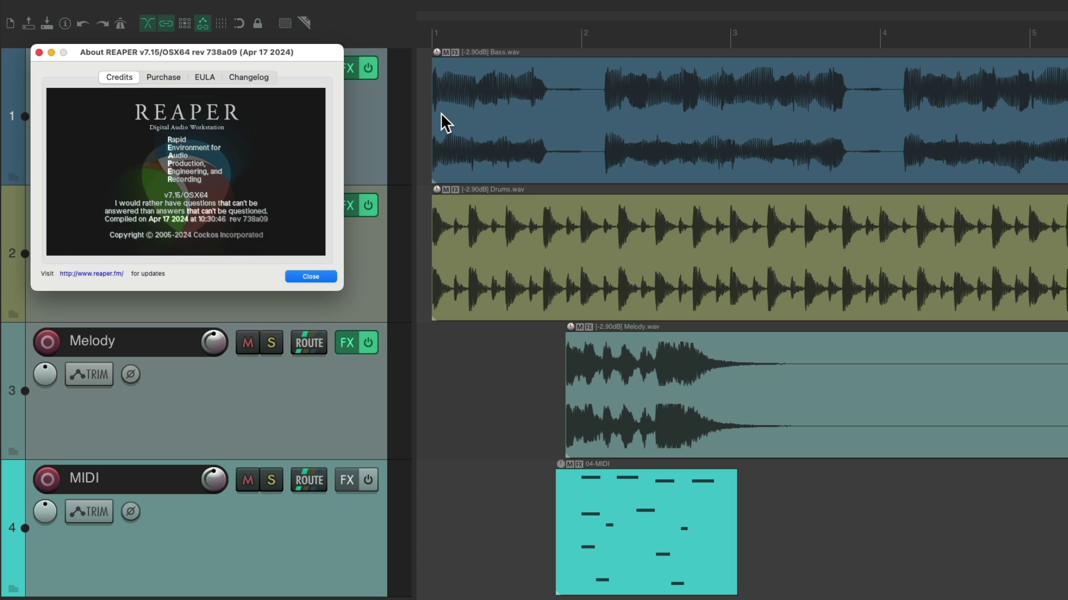
Close About, reopen Actions and look up F2, the item properties shortcut
{"action": "key", "text": "Escape"}
{"action": "key", "text": "shift+slash"}
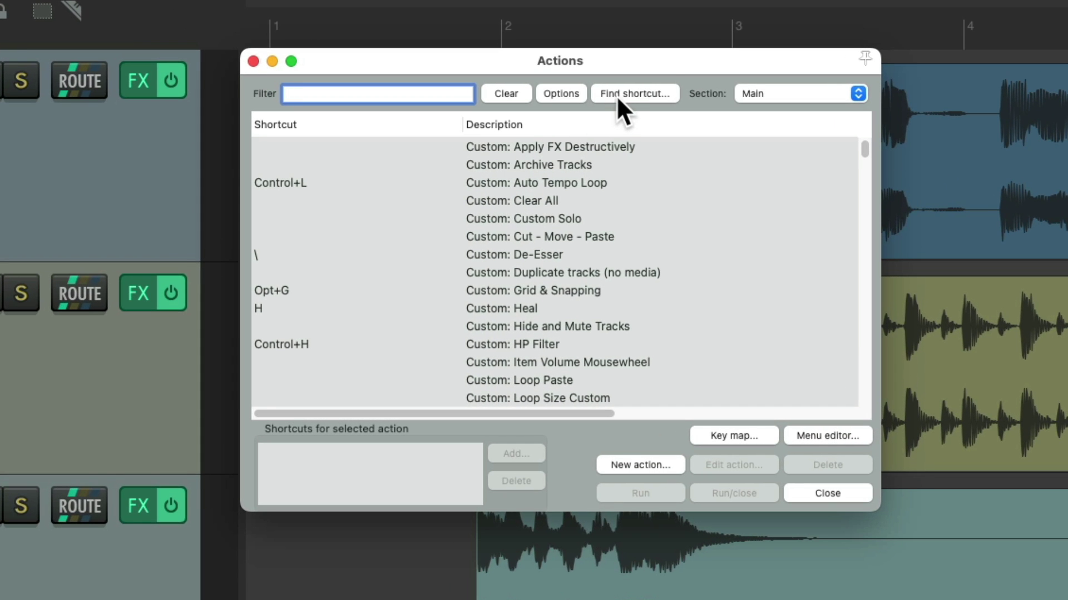
{"action": "left_click", "coordinate": [622, 93]}
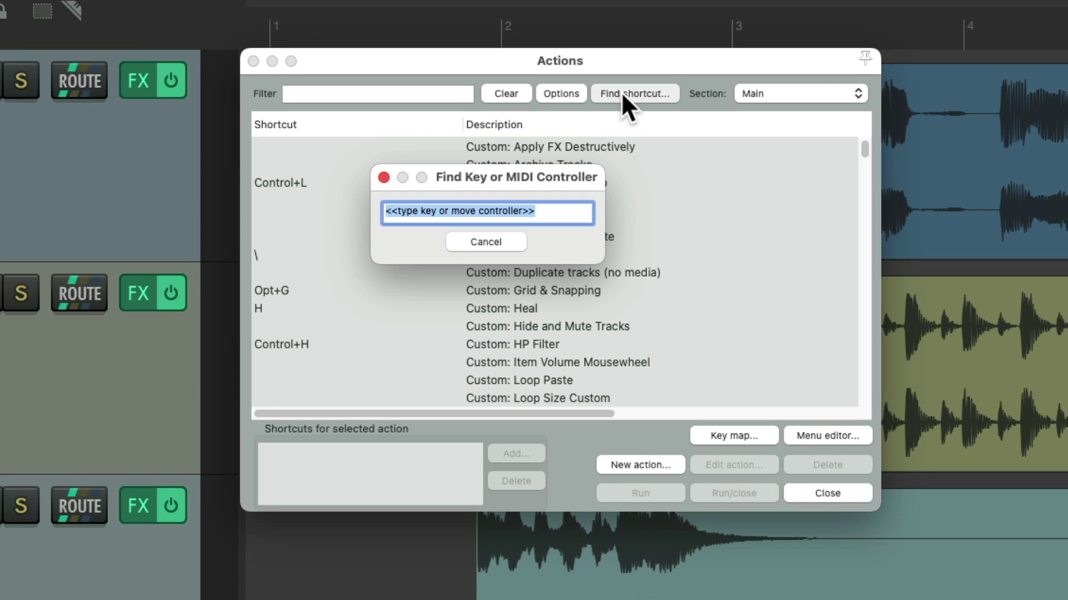
{"action": "key", "text": "F2"}
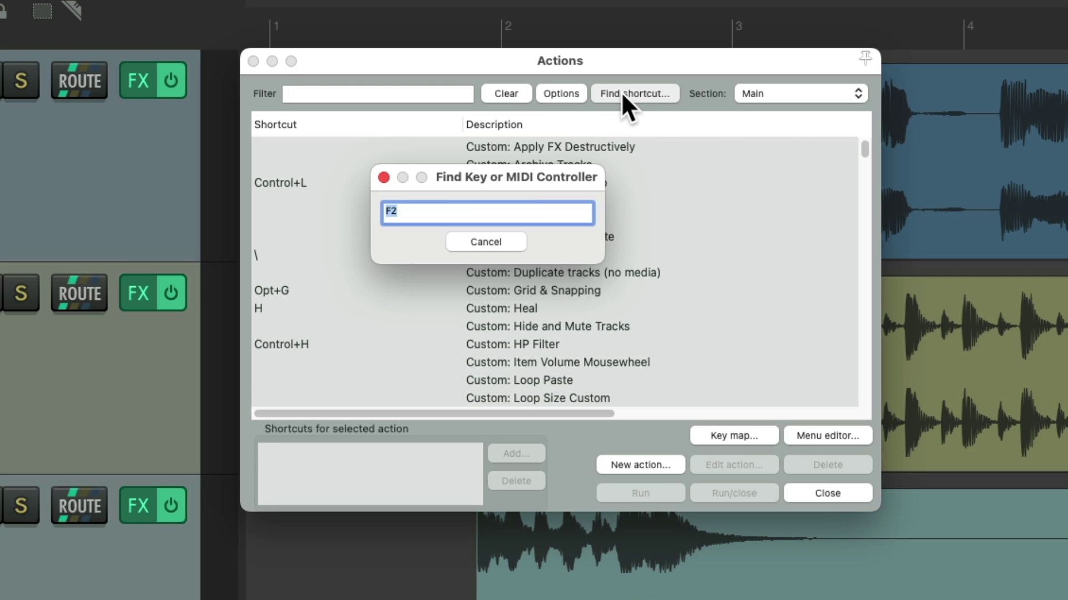
{"action": "scroll", "coordinate": [612, 238], "scroll_direction": "down", "scroll_amount": 3}
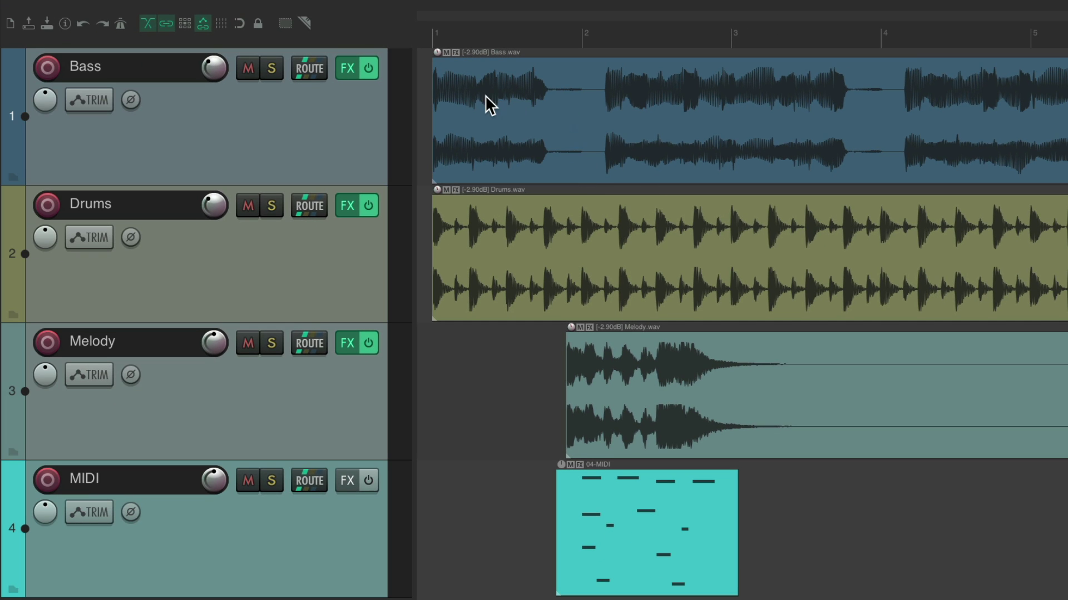
View Media Item Properties for Bass via F2 and for Drums via double-click
{"action": "left_click", "coordinate": [485, 95]}
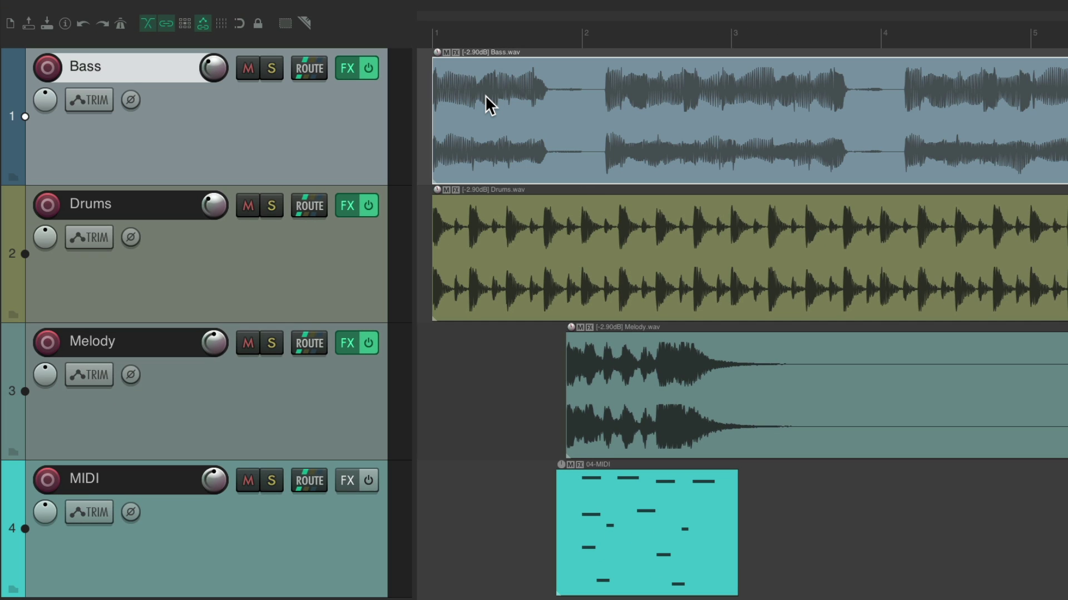
{"action": "key", "text": "F2"}
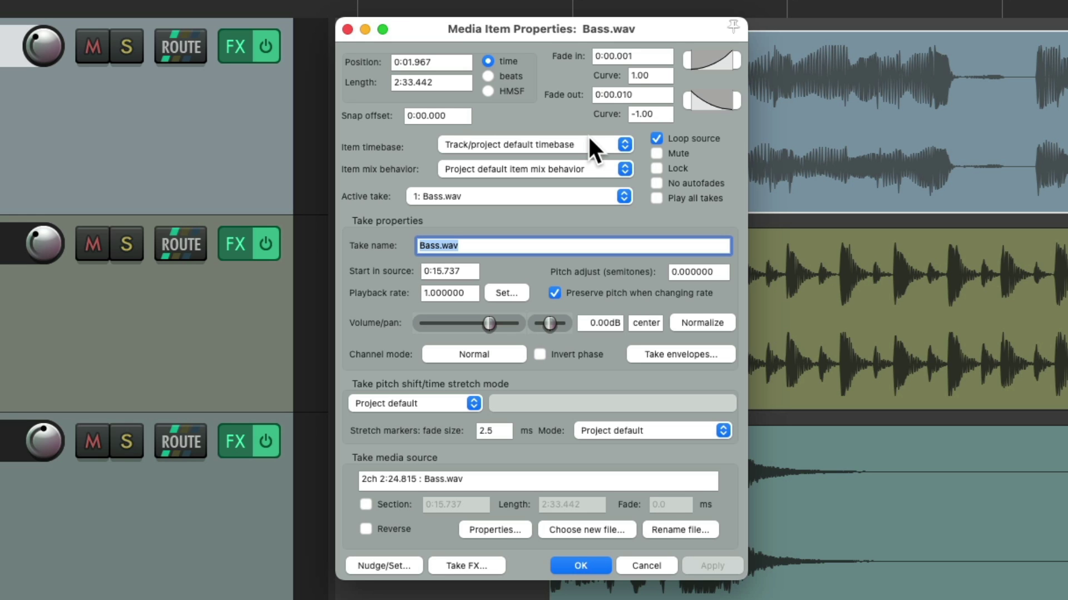
{"action": "key", "text": "Escape"}
{"action": "left_click", "coordinate": [520, 238]}
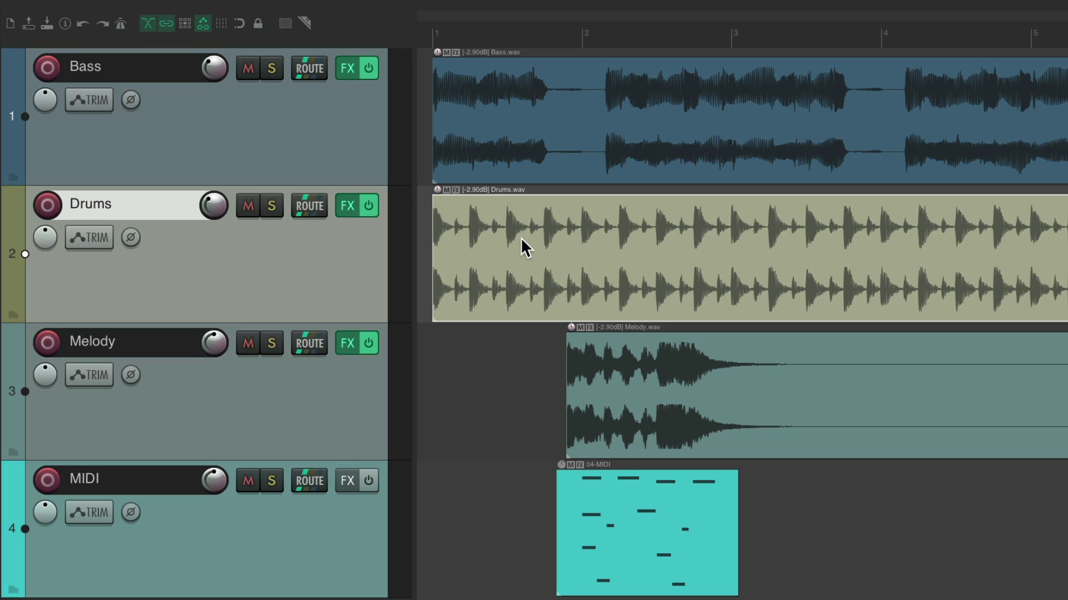
{"action": "double_click", "coordinate": [521, 238]}
{"action": "key", "text": "Escape"}
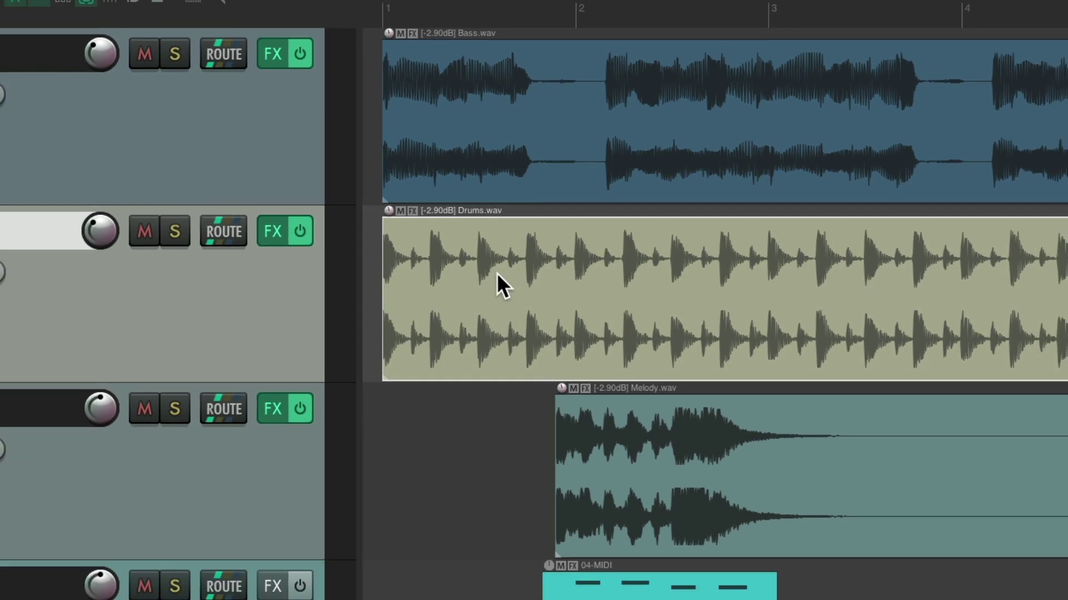
Open and close Media Item Properties for the Melody and Bass items
{"action": "double_click", "coordinate": [610, 430]}
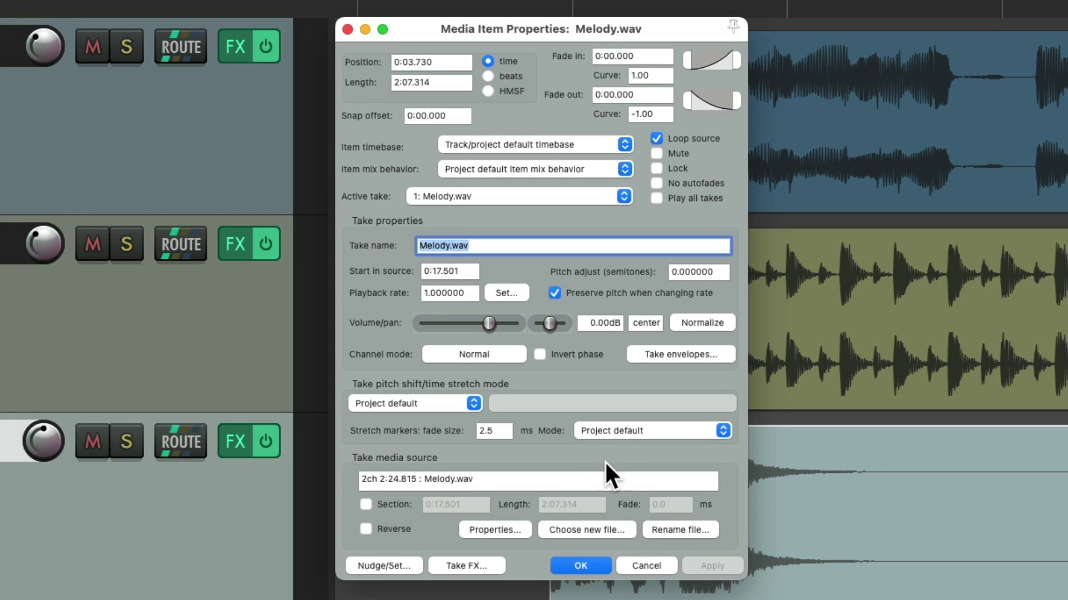
{"action": "key", "text": "Escape"}
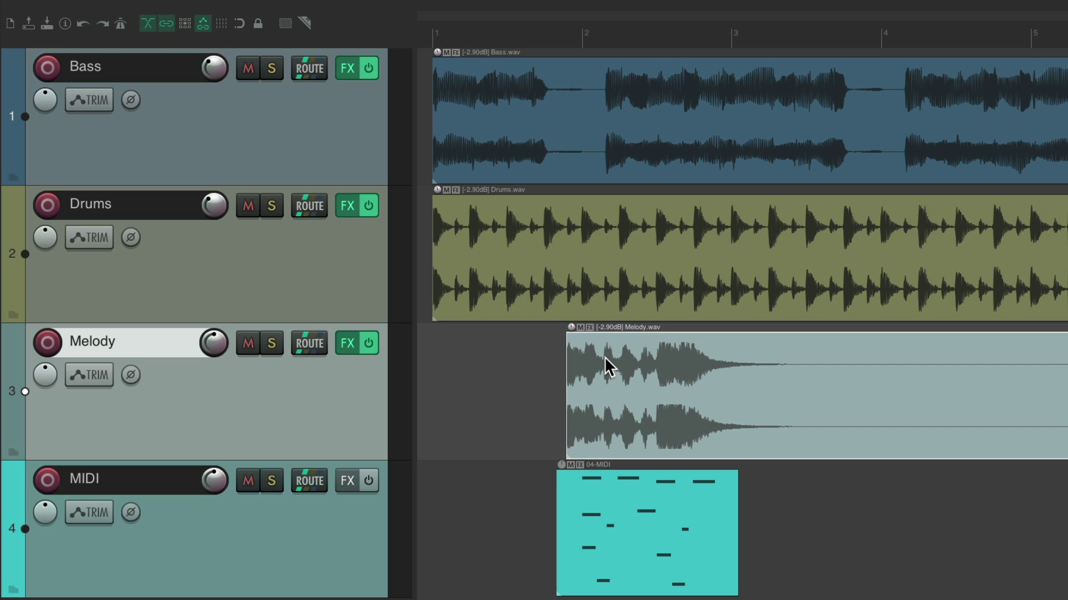
{"action": "double_click", "coordinate": [492, 117]}
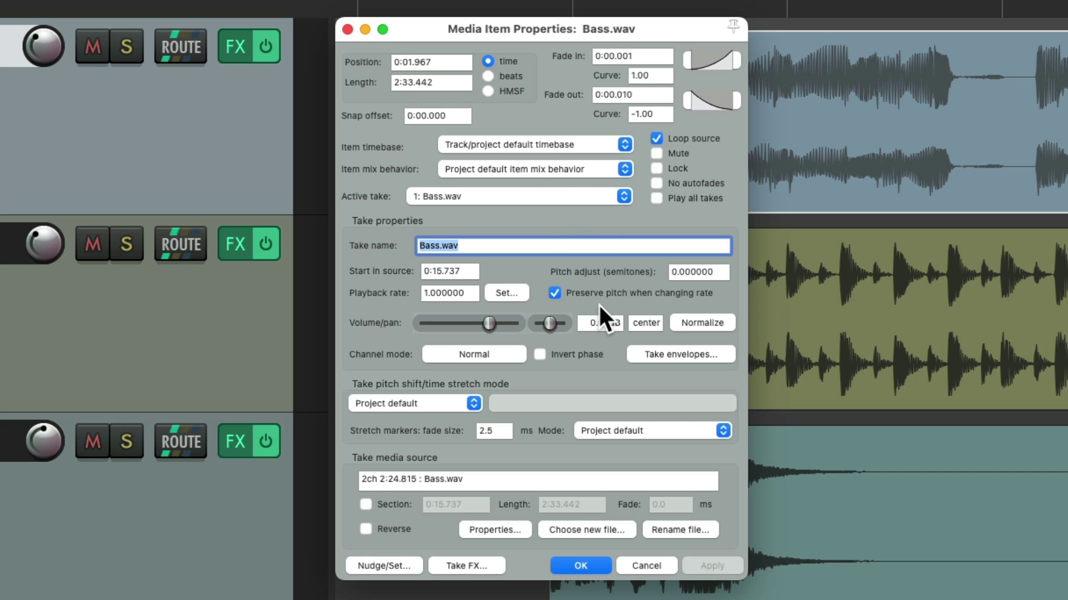
{"action": "key", "text": "Return"}
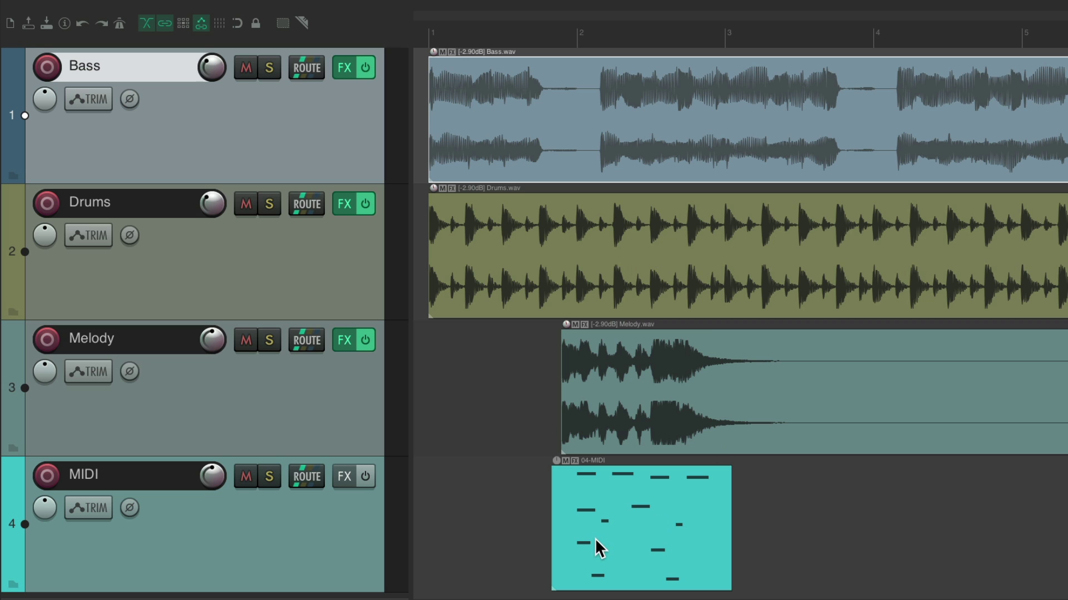
Briefly open the MIDI item's note editor, then view its item and source properties
{"action": "double_click", "coordinate": [583, 513]}
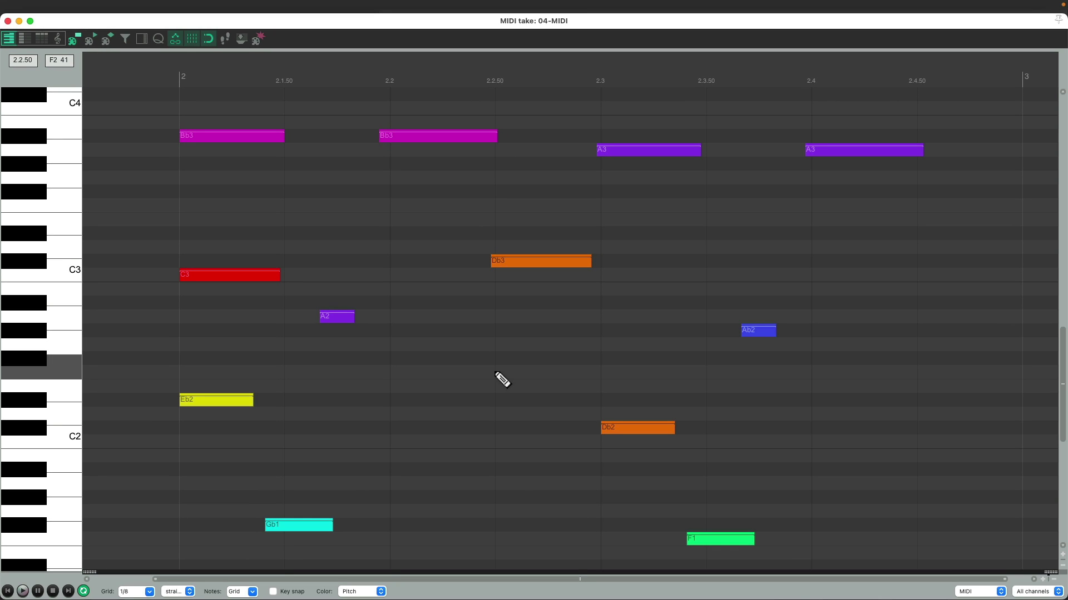
{"action": "key", "text": "Escape"}
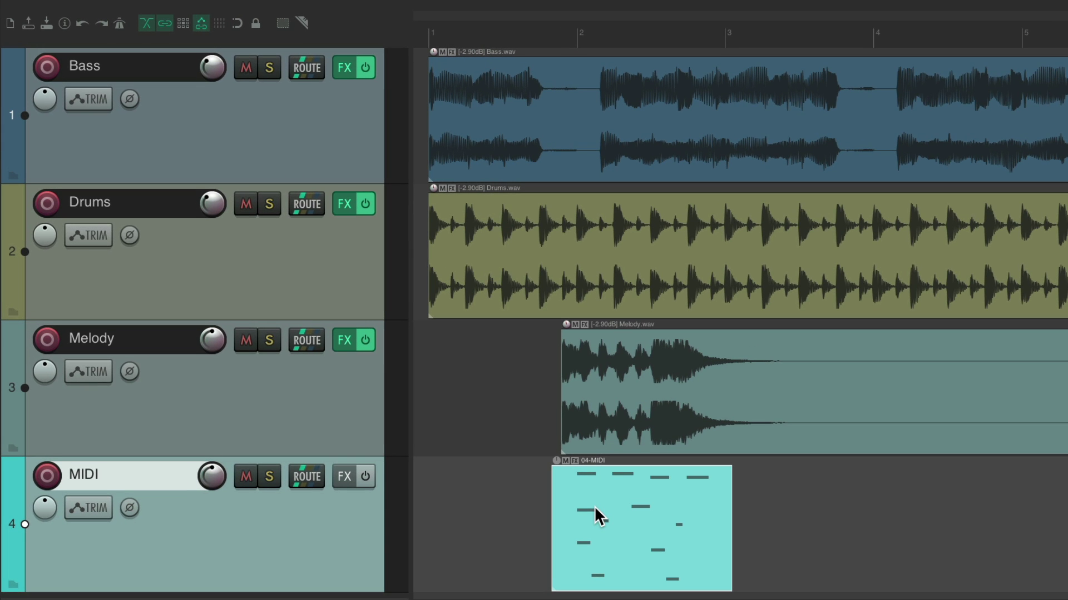
{"action": "key", "text": "F2"}
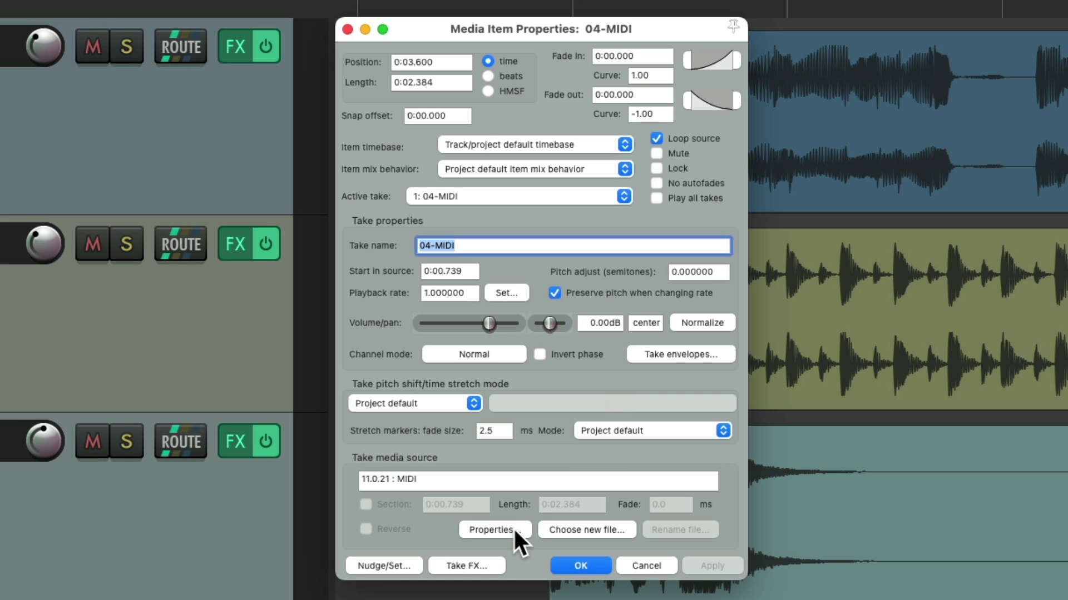
{"action": "left_click", "coordinate": [492, 529]}
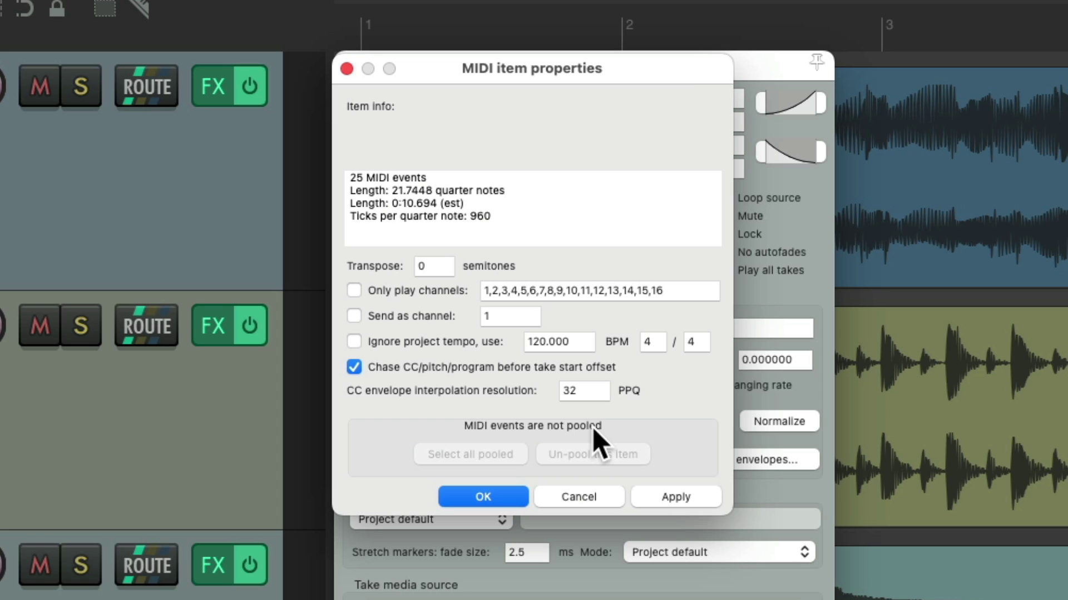
Close the MIDI dialogs, view Bass.wav's source info (48000 Hz, 24-bit, 2-channel), and open Actions
{"action": "left_click", "coordinate": [601, 496]}
{"action": "key", "text": "Escape"}
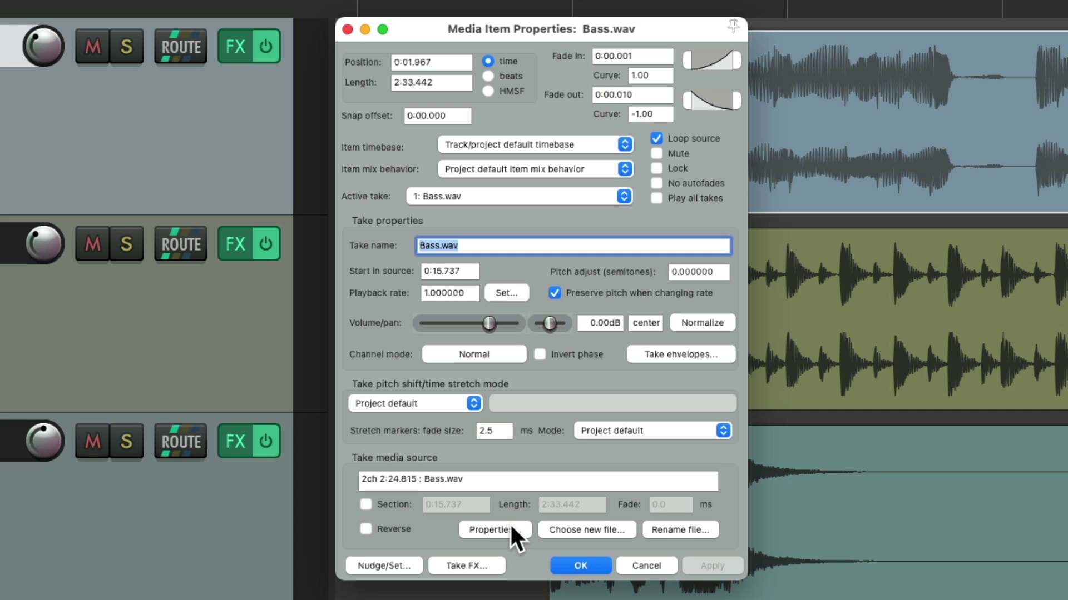
{"action": "left_click", "coordinate": [510, 526]}
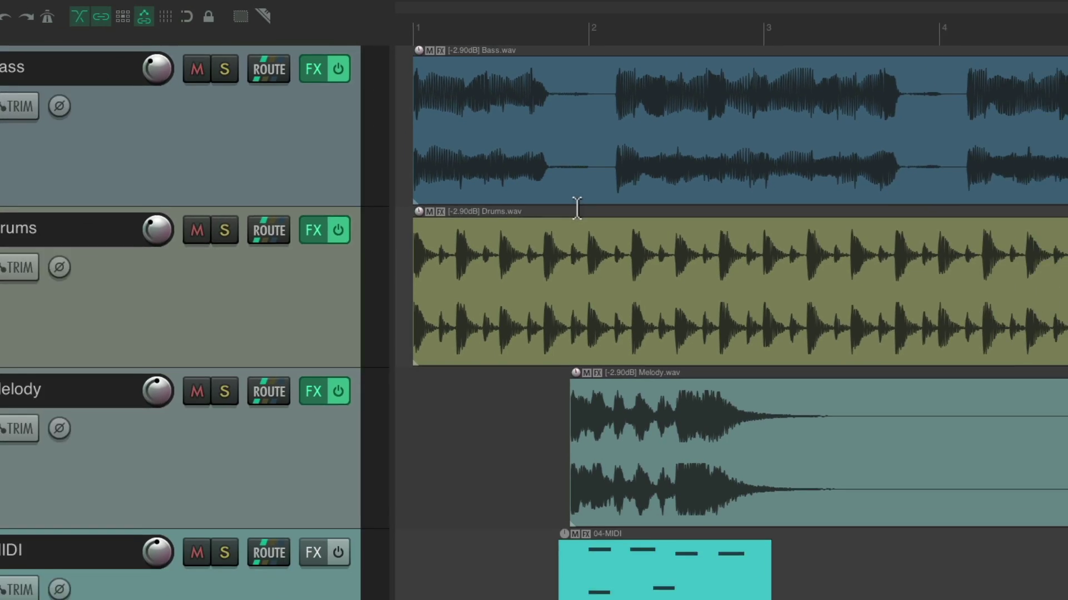
{"action": "key", "text": "question"}
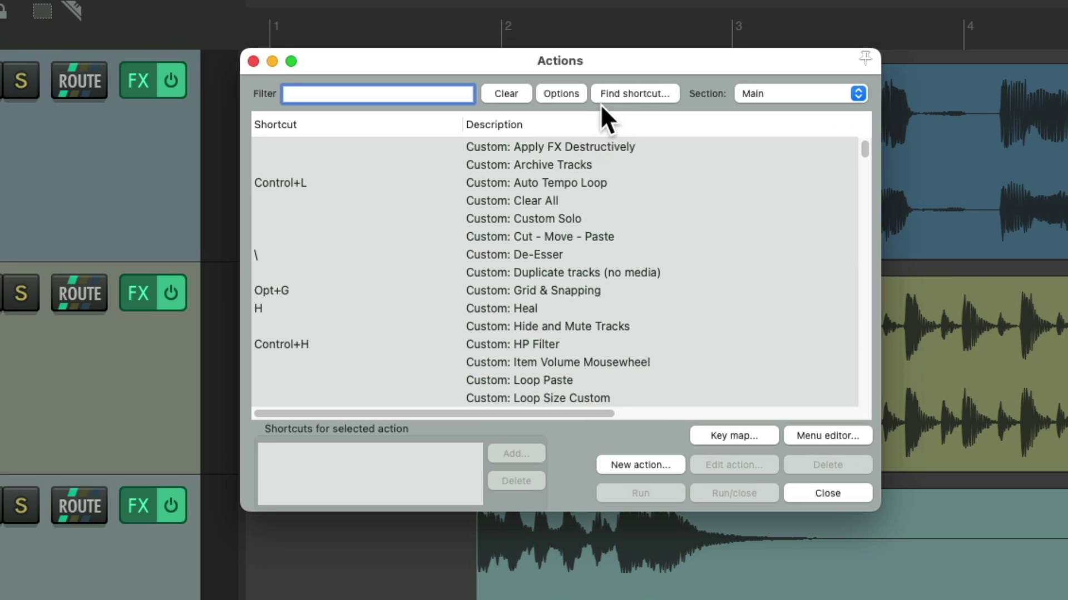
Look up Cmd+F2 to find the show-source-properties action
{"action": "left_click", "coordinate": [629, 94]}
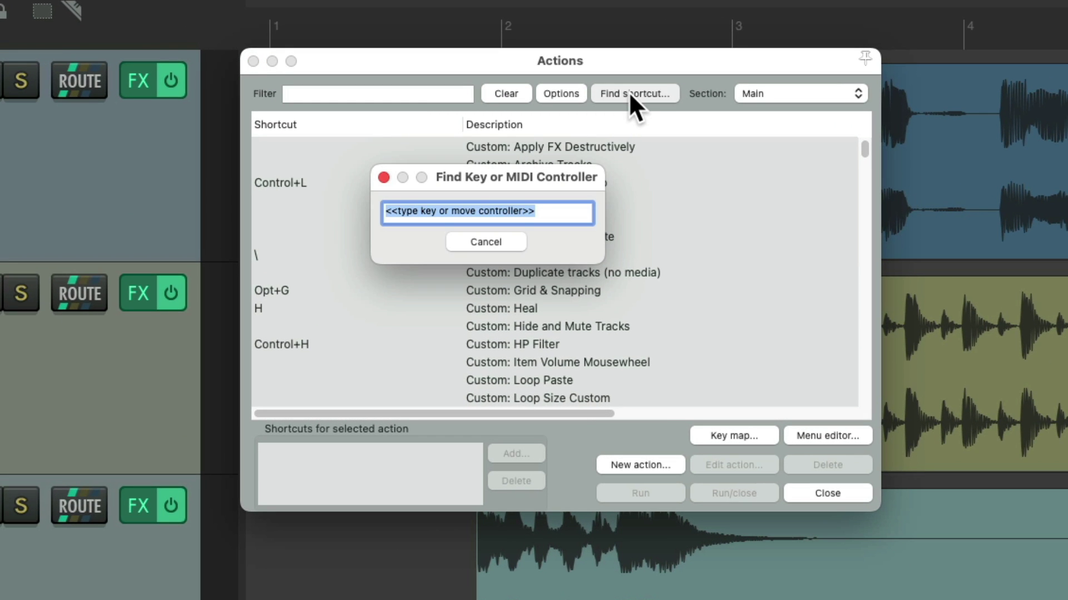
{"action": "key", "text": "super+F2"}
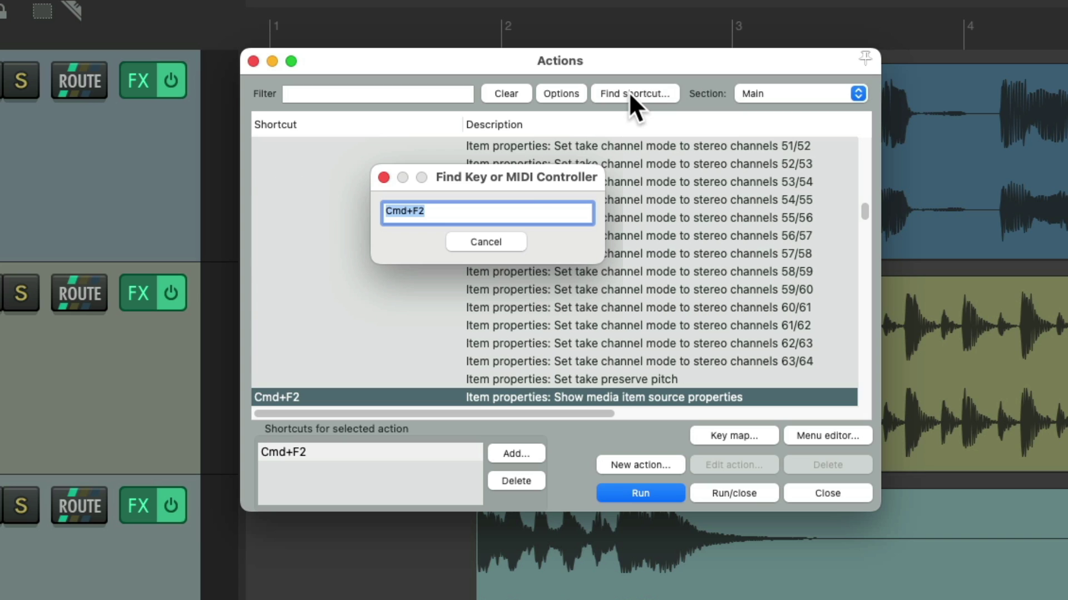
{"action": "scroll", "coordinate": [549, 211], "scroll_direction": "down", "scroll_amount": 4}
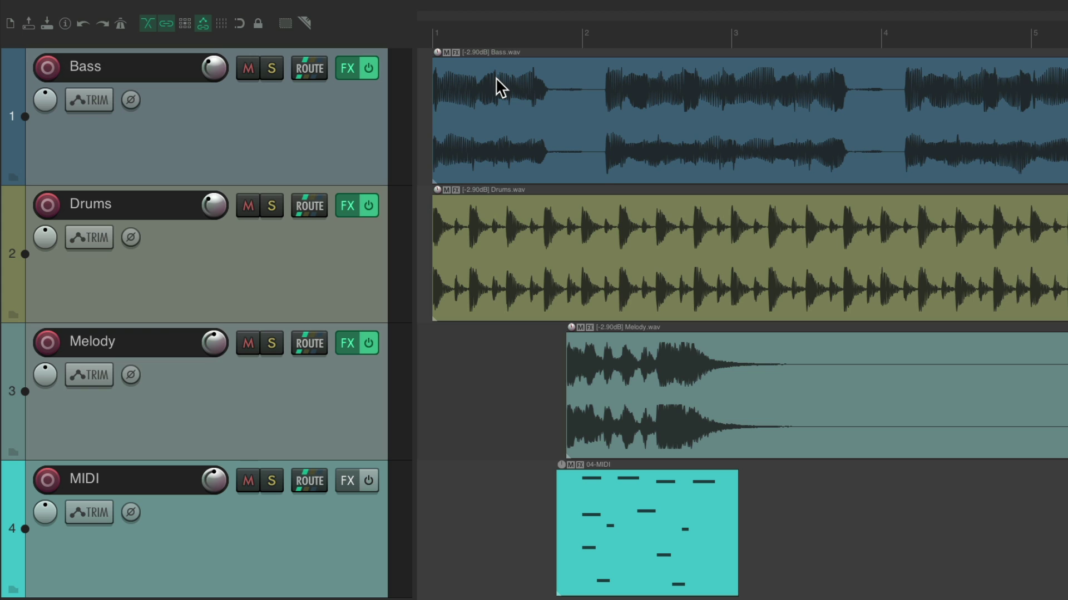
Show and close the source properties of the Bass item, then the MIDI item
{"action": "left_click", "coordinate": [495, 78]}
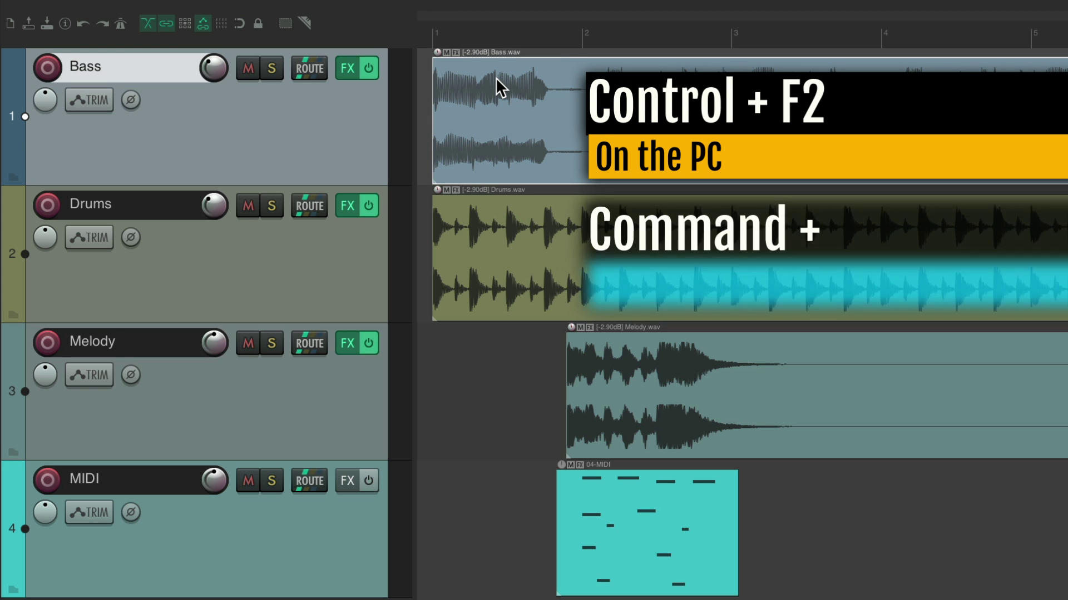
{"action": "key", "text": "super+F2"}
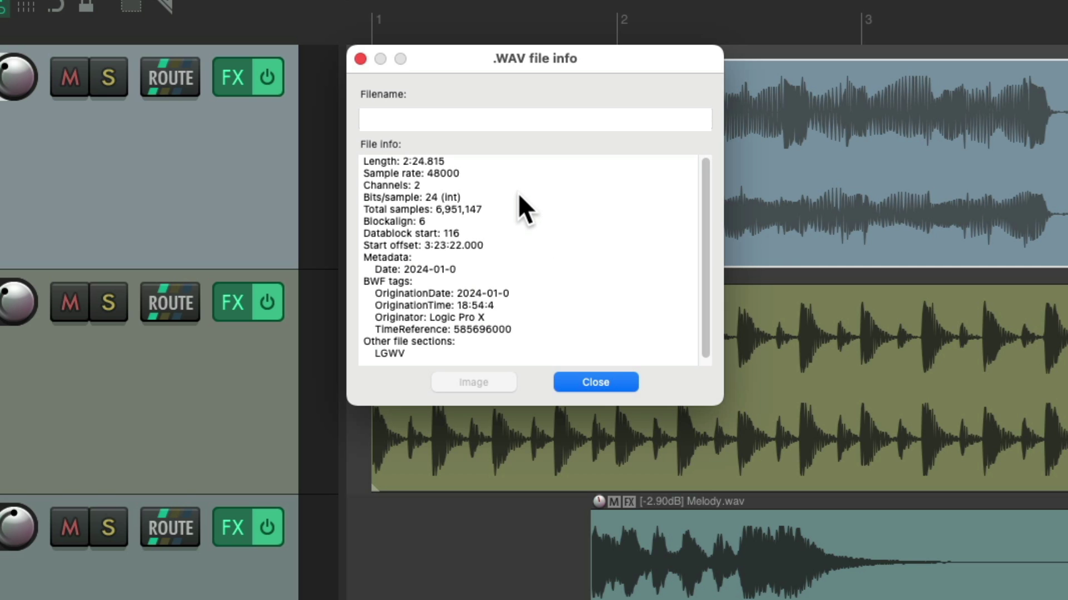
{"action": "key", "text": "Escape"}
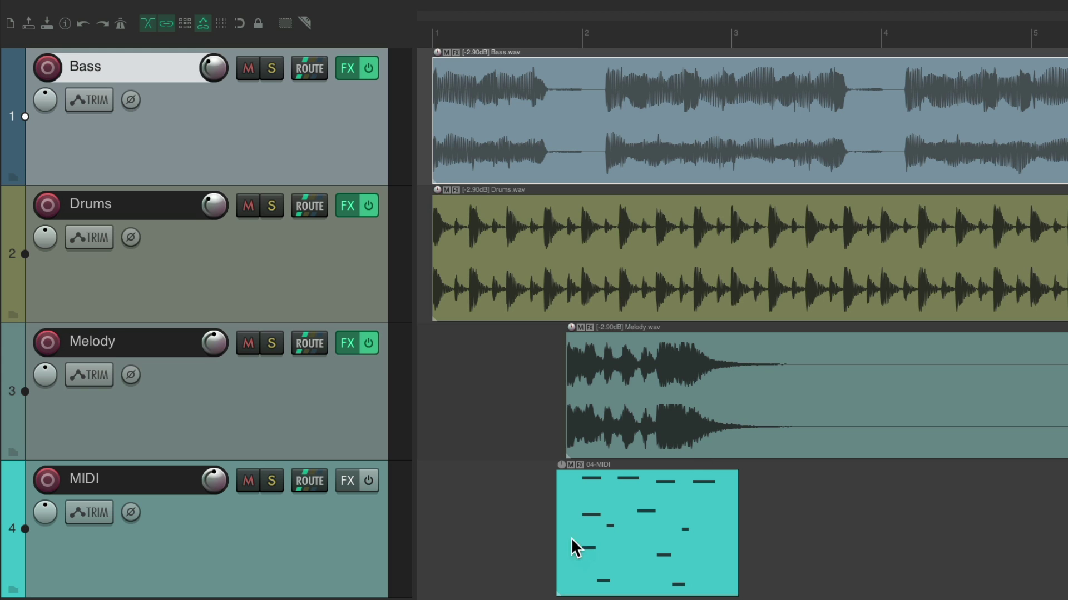
{"action": "left_click", "coordinate": [594, 502]}
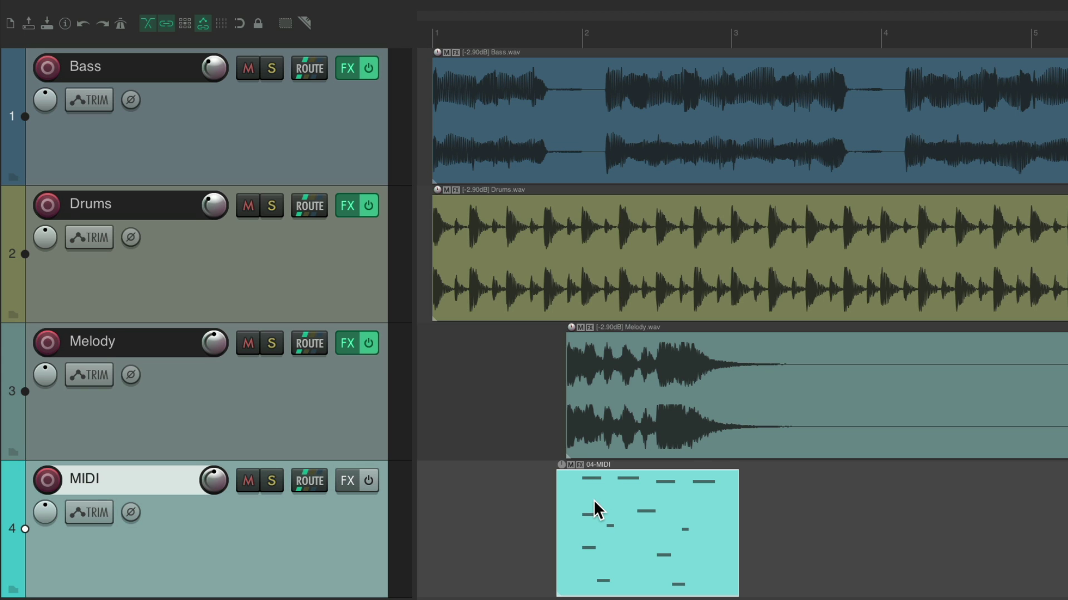
{"action": "key", "text": "ctrl+F2"}
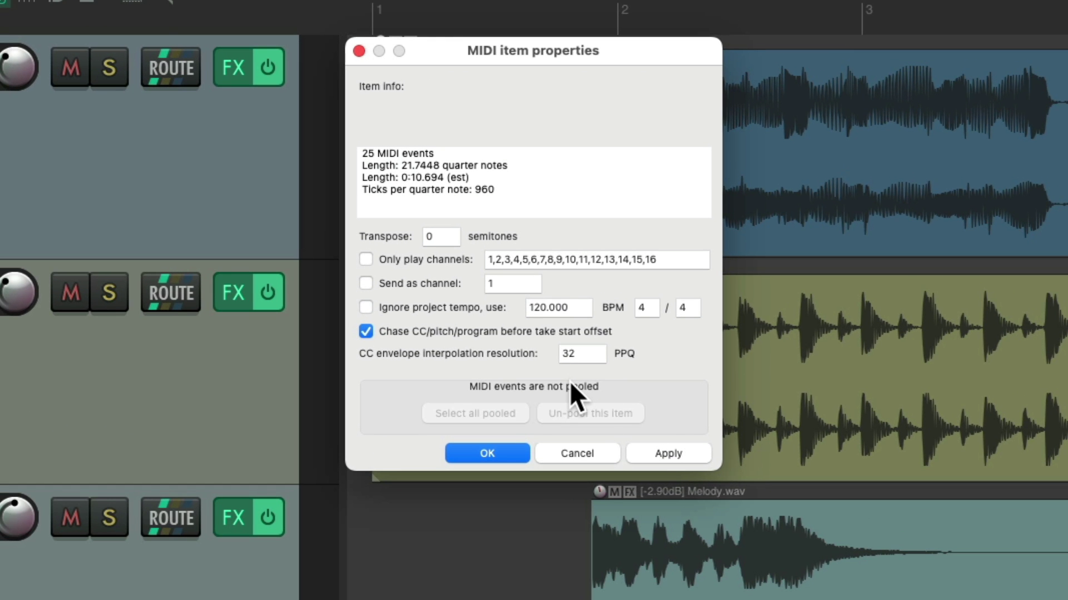
{"action": "key", "text": "Escape"}
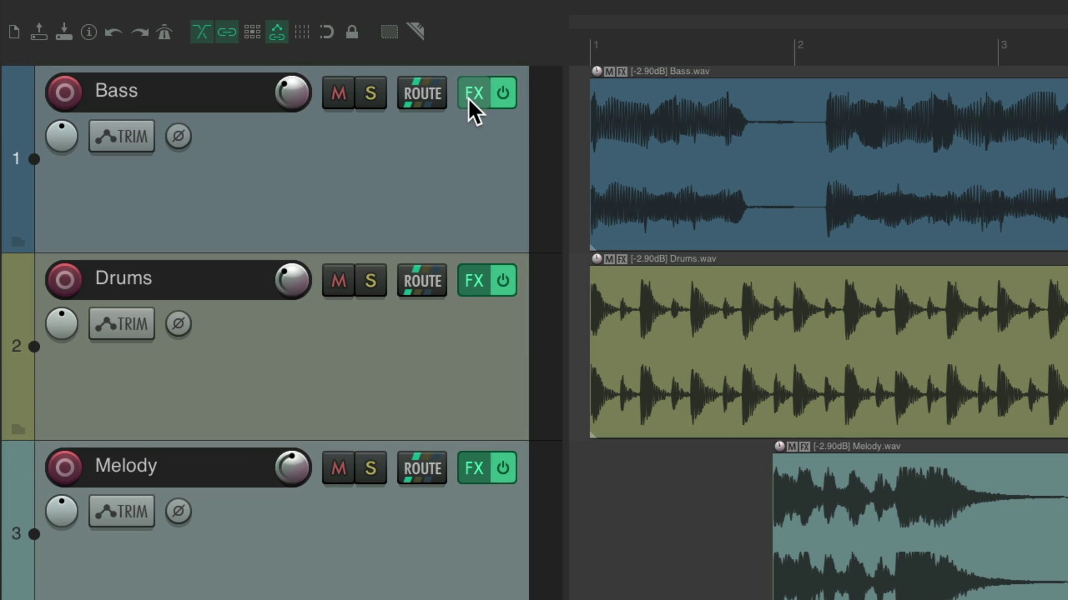
Open Track 1 Bass's FX chain and select ReaComp
{"action": "left_click", "coordinate": [468, 99]}
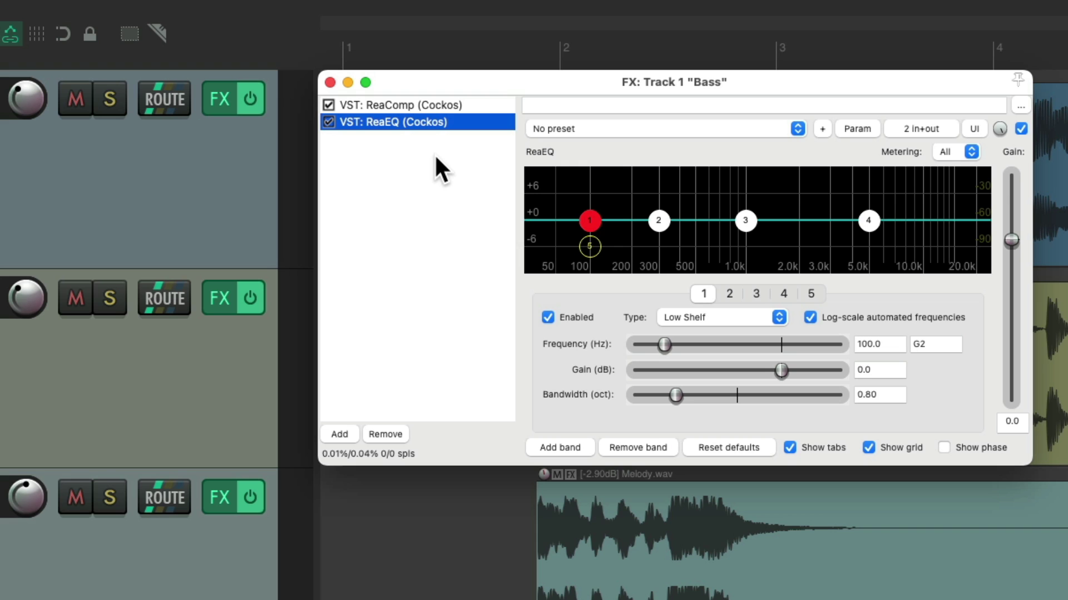
{"action": "left_click", "coordinate": [456, 104]}
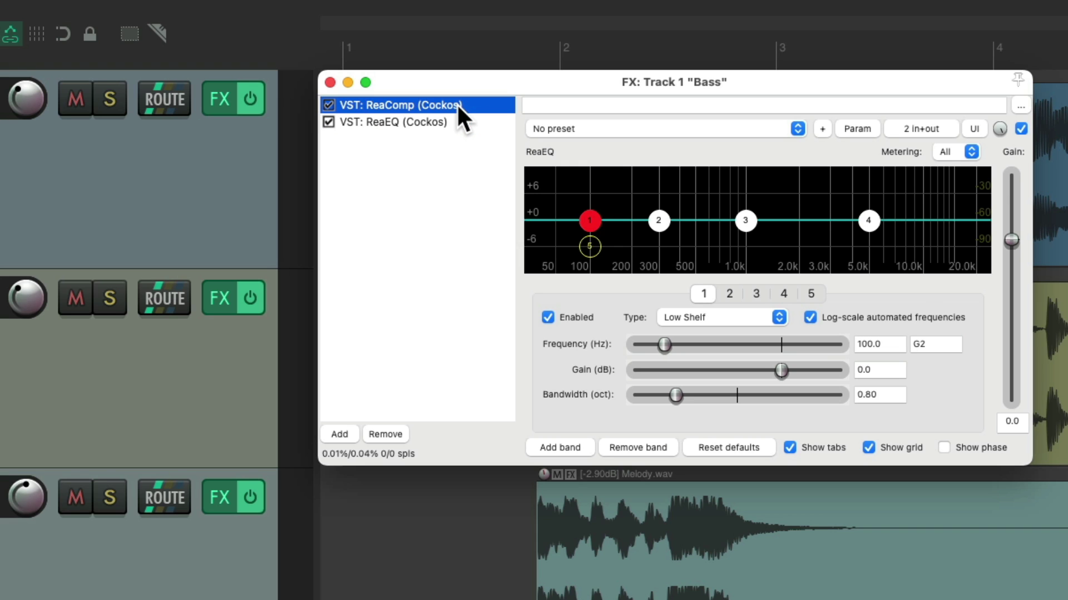
Switch between ReaEQ and ReaComp, and check ReaComp's context menu for Rename FX instance (F2)
{"action": "left_click", "coordinate": [463, 119]}
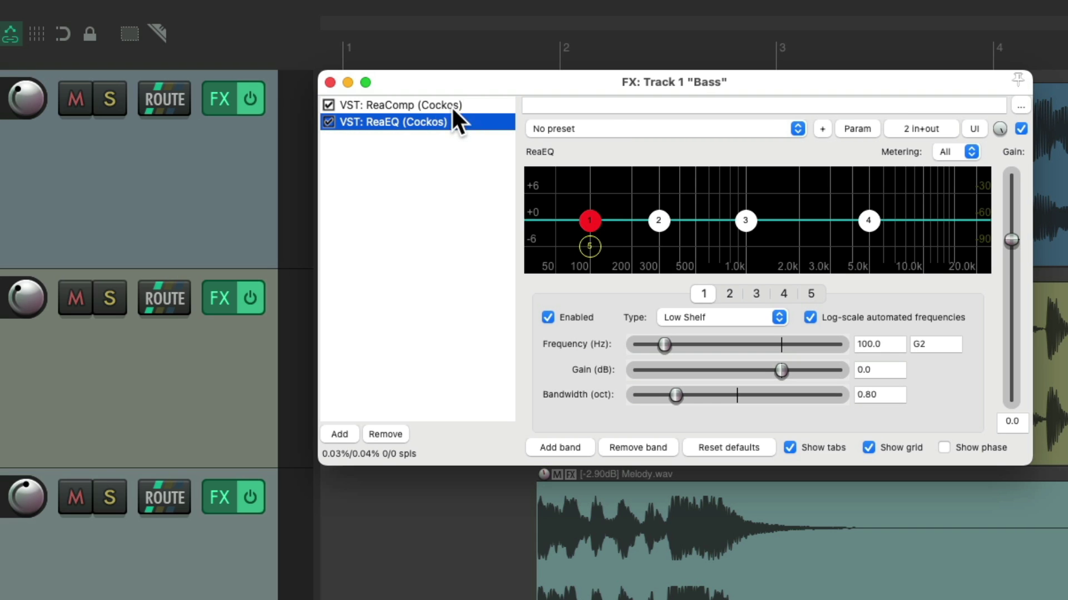
{"action": "left_click", "coordinate": [425, 102]}
{"action": "right_click", "coordinate": [408, 99]}
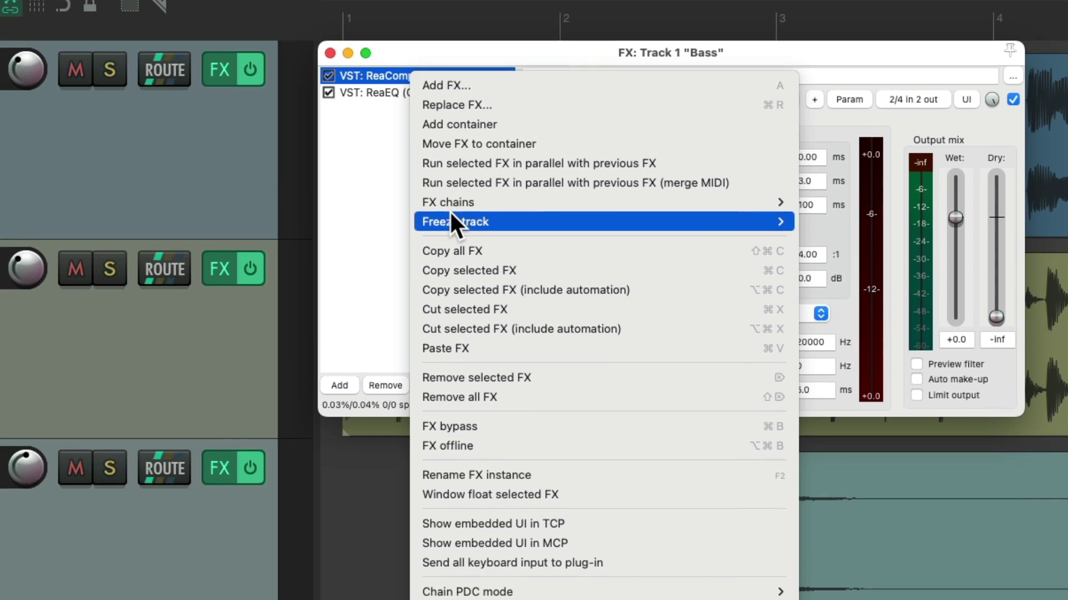
{"action": "left_click", "coordinate": [339, 110]}
Start and cancel F2 renames on ReaEQ and ReaComp, keeping their original names
{"action": "left_click", "coordinate": [433, 121]}
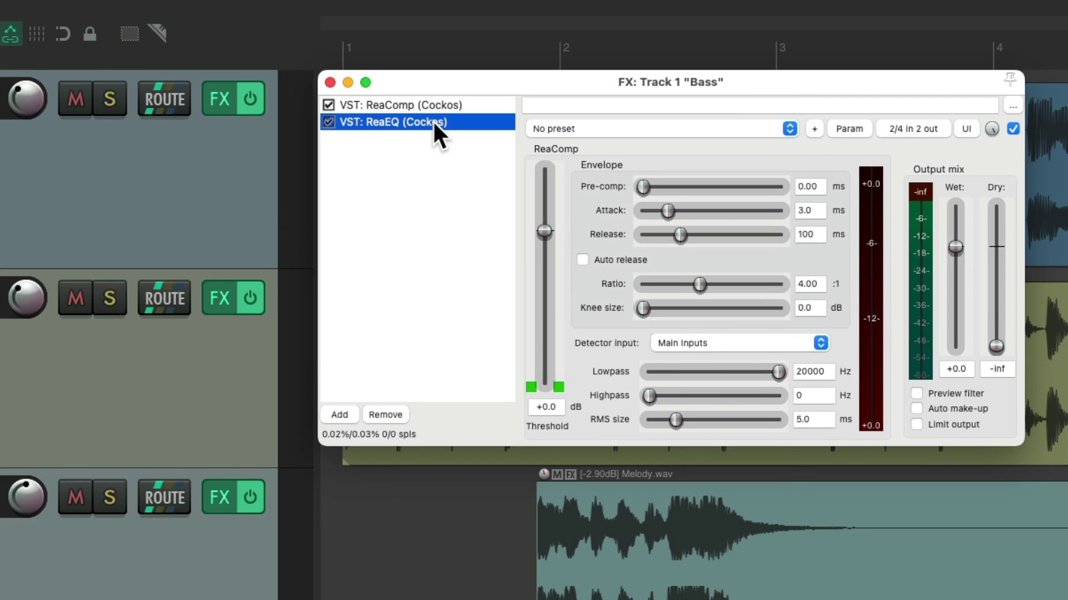
{"action": "key", "text": "F2"}
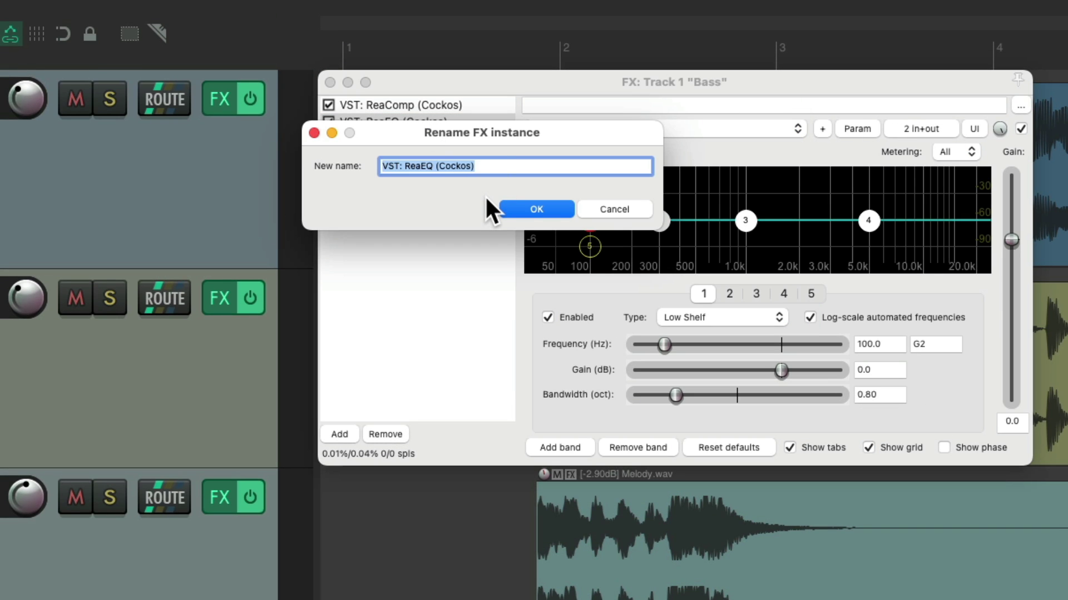
{"action": "key", "text": "Escape"}
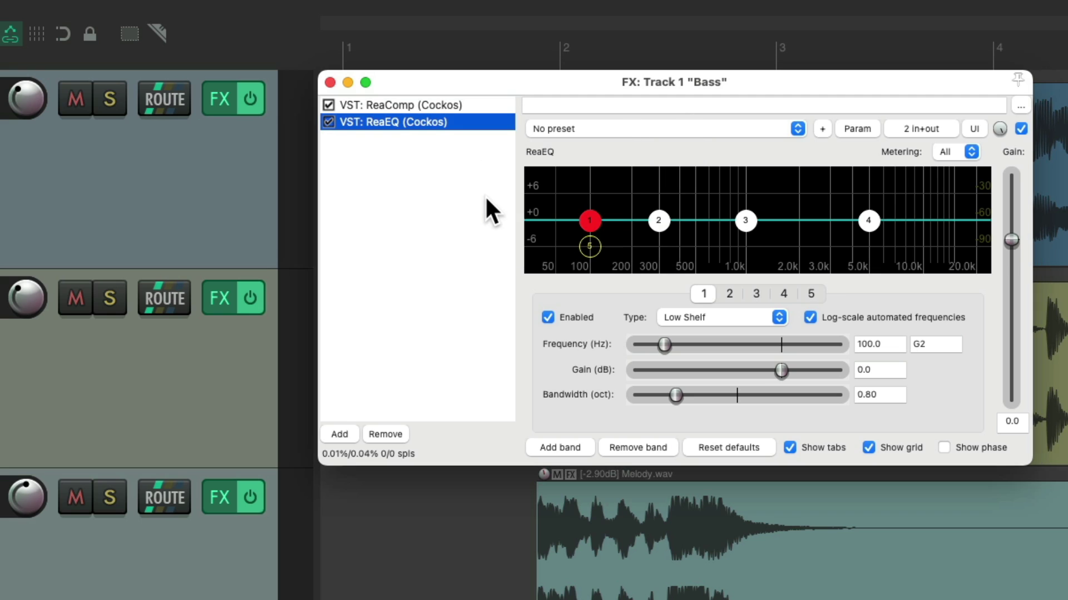
{"action": "left_click", "coordinate": [458, 106]}
{"action": "key", "text": "F2"}
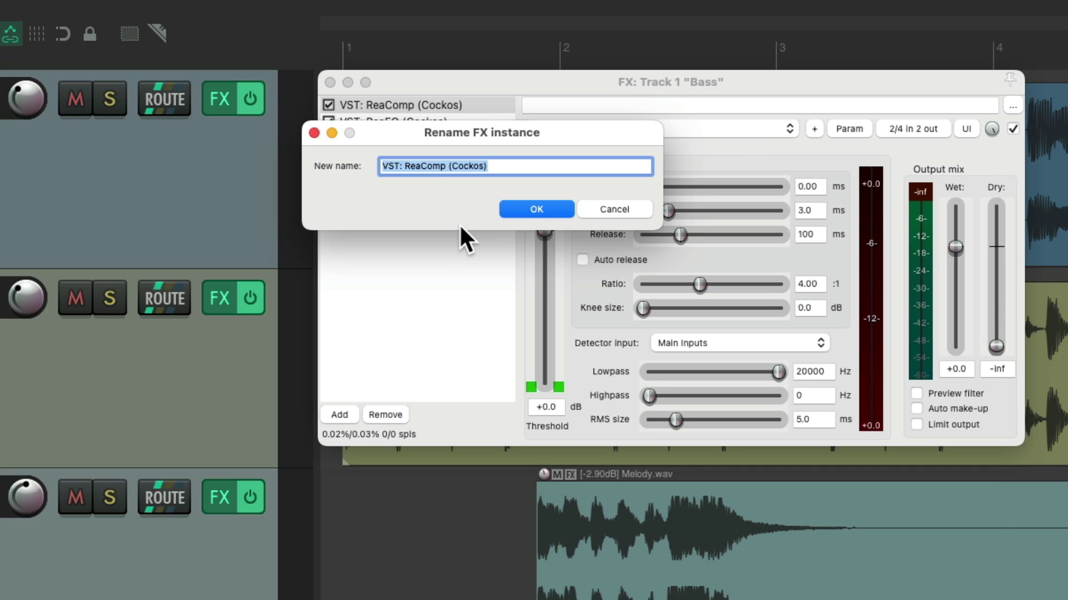
{"action": "key", "text": "Escape"}
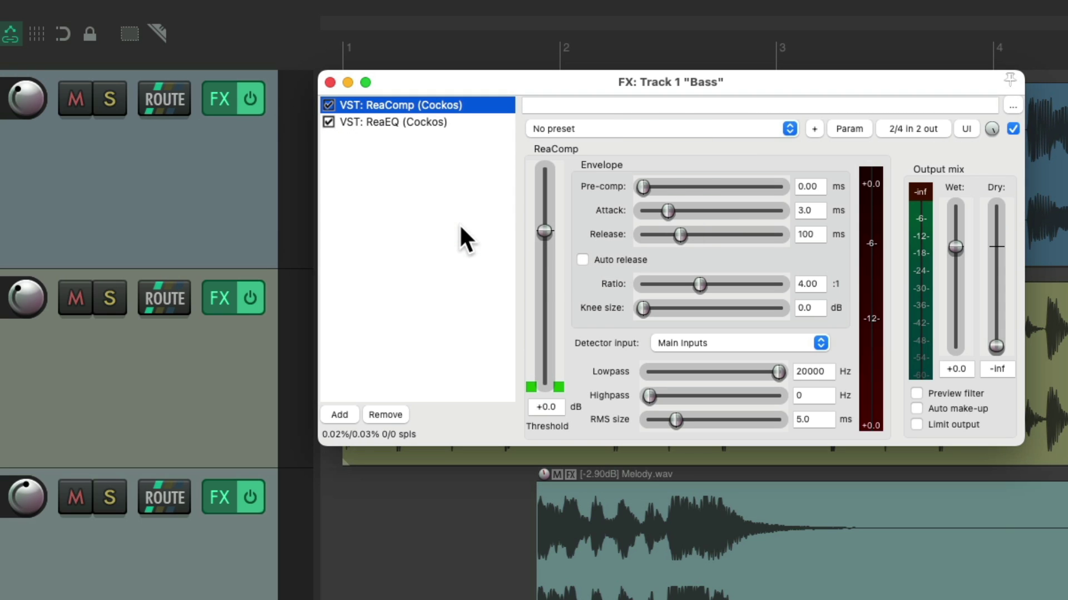
{"action": "right_click", "coordinate": [445, 118]}
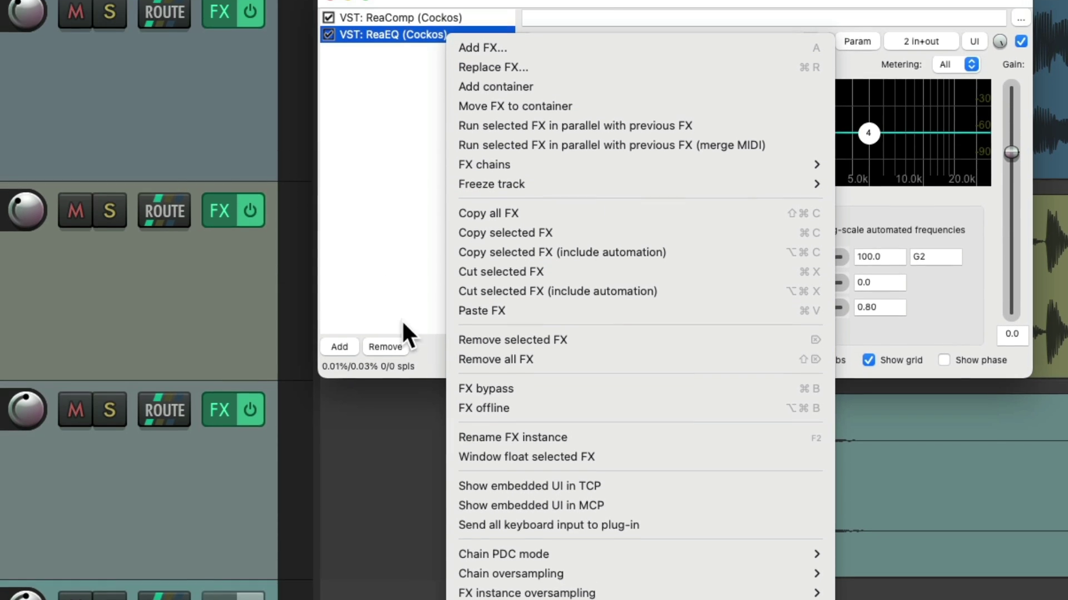
{"action": "left_click", "coordinate": [382, 248]}
Close the FX window, reopen Actions, and look up F3: all-notes-off/all-sounds-off to all MIDI outputs/plug-ins
{"action": "key", "text": "Escape"}
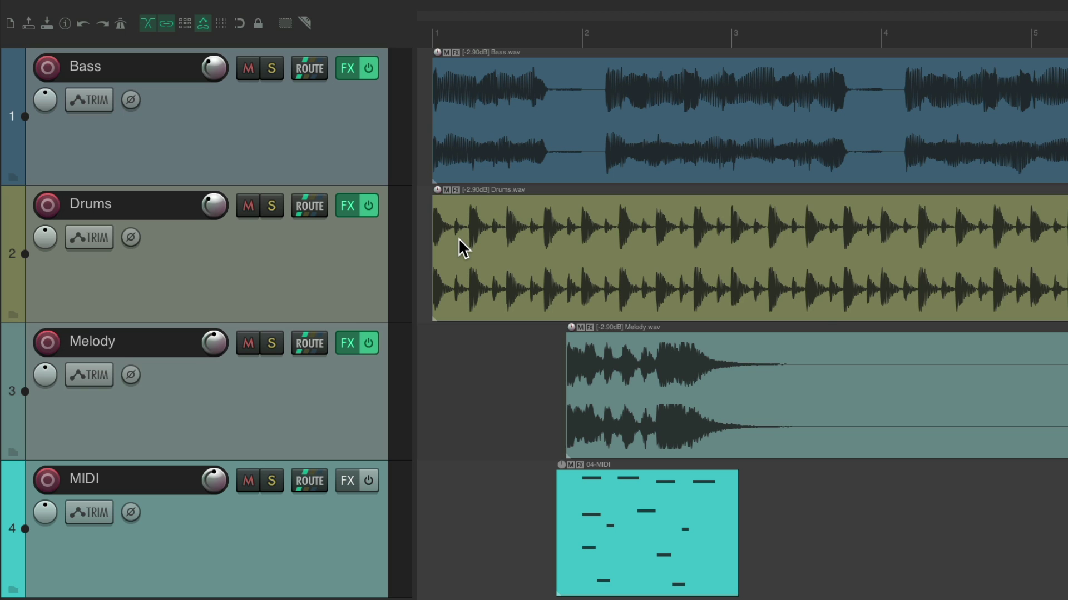
{"action": "key", "text": "question"}
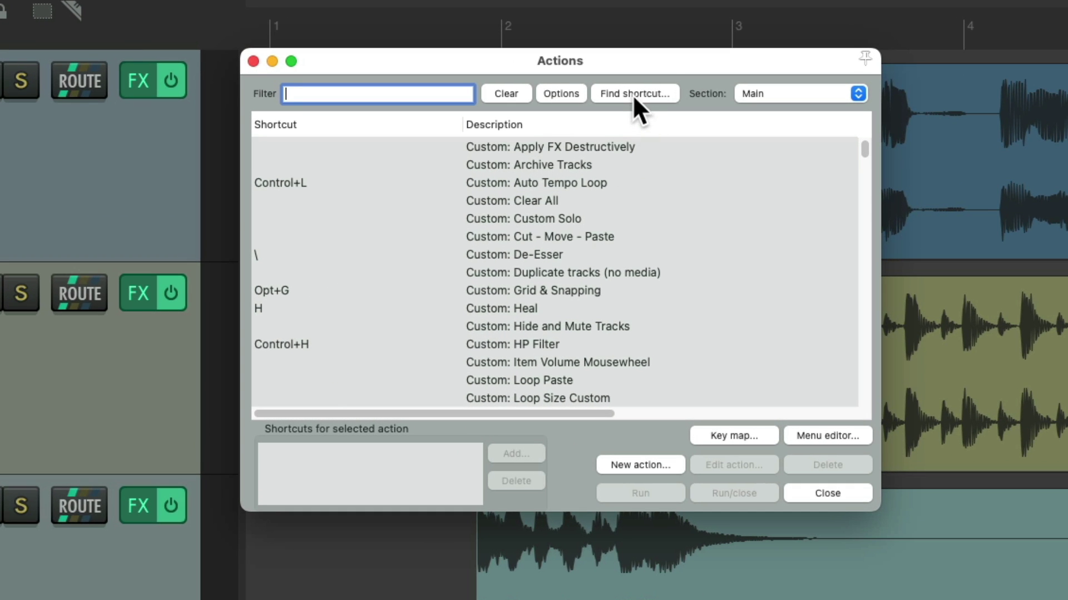
{"action": "left_click", "coordinate": [633, 94]}
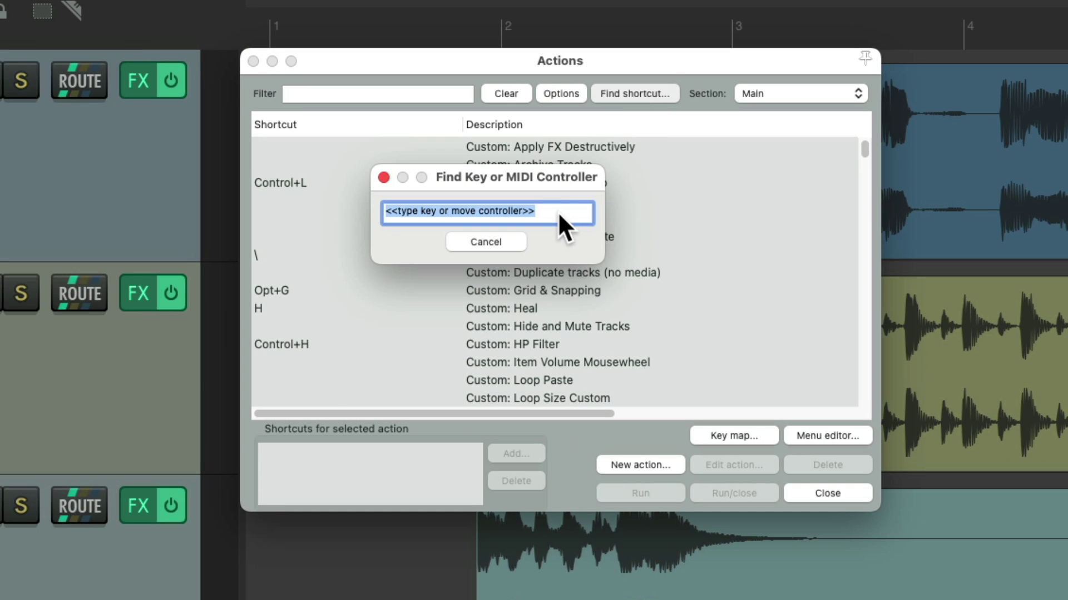
{"action": "key", "text": "F3"}
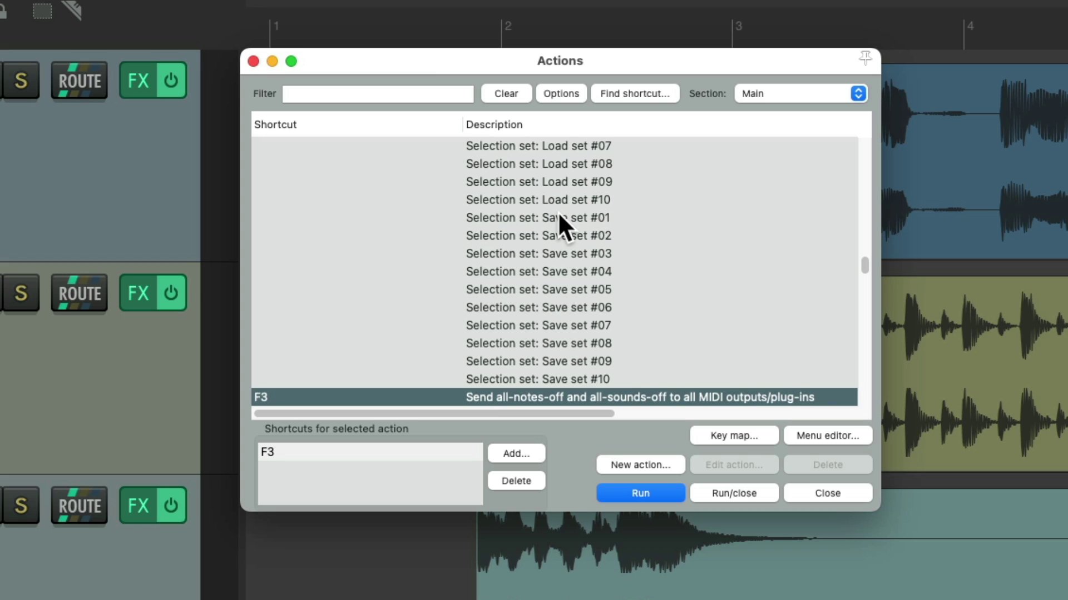
{"action": "scroll", "coordinate": [590, 228], "scroll_direction": "down", "scroll_amount": 3}
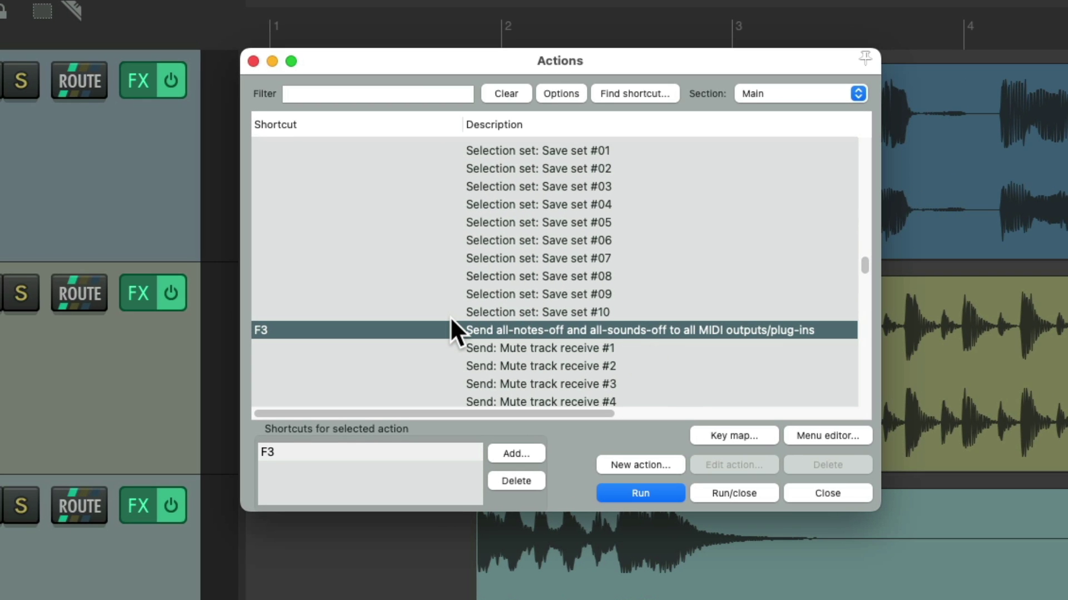
Look up F4 and review the screenset Load track view #01–#03 actions (F4–F6)
{"action": "left_click", "coordinate": [623, 92]}
{"action": "key", "text": "F4"}
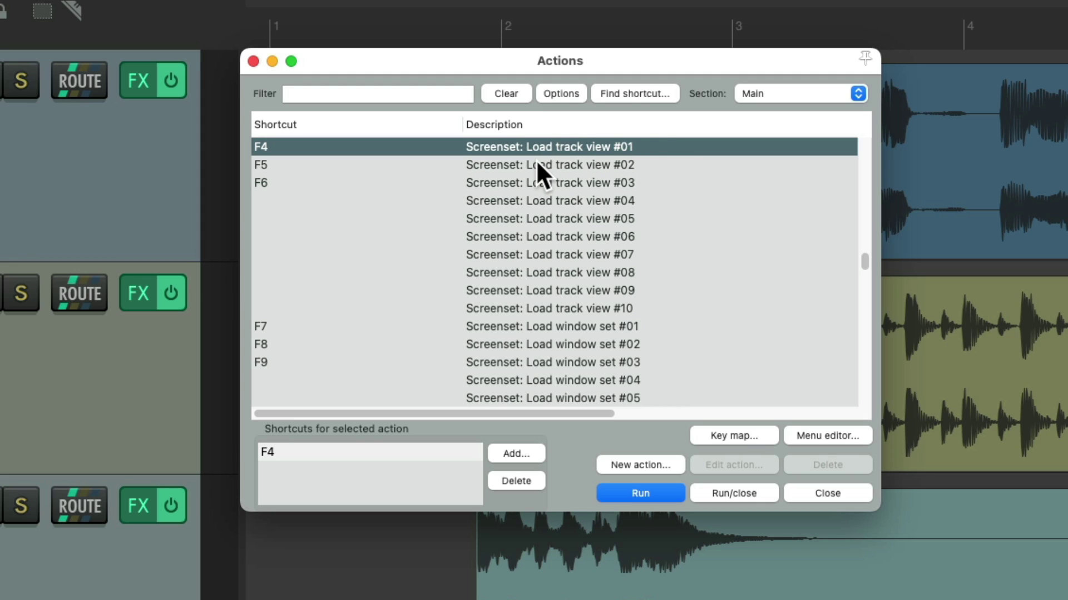
{"action": "left_click", "coordinate": [448, 163]}
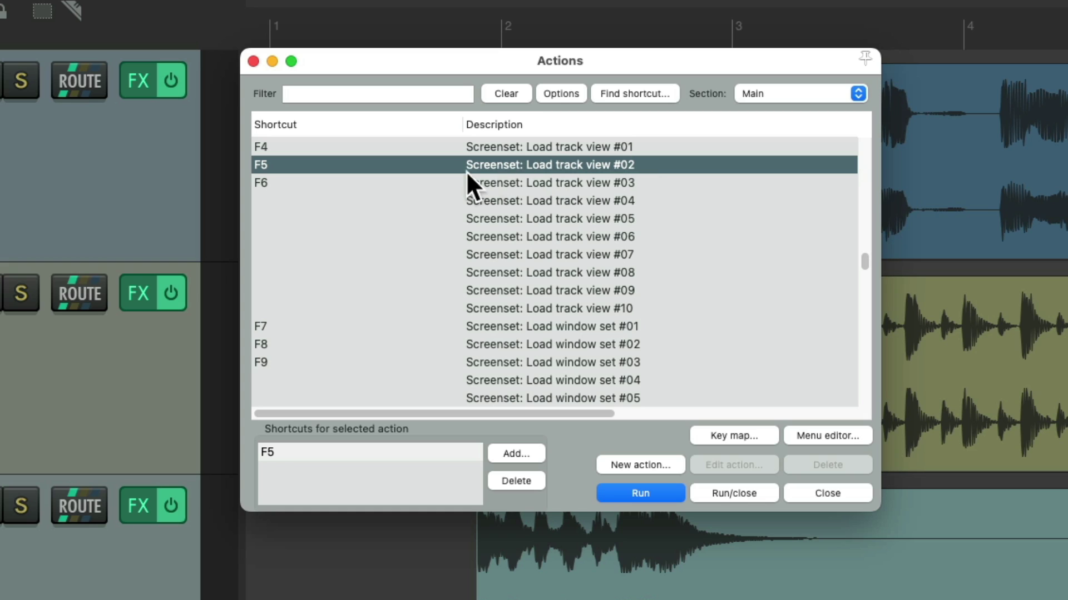
{"action": "left_click", "coordinate": [443, 177]}
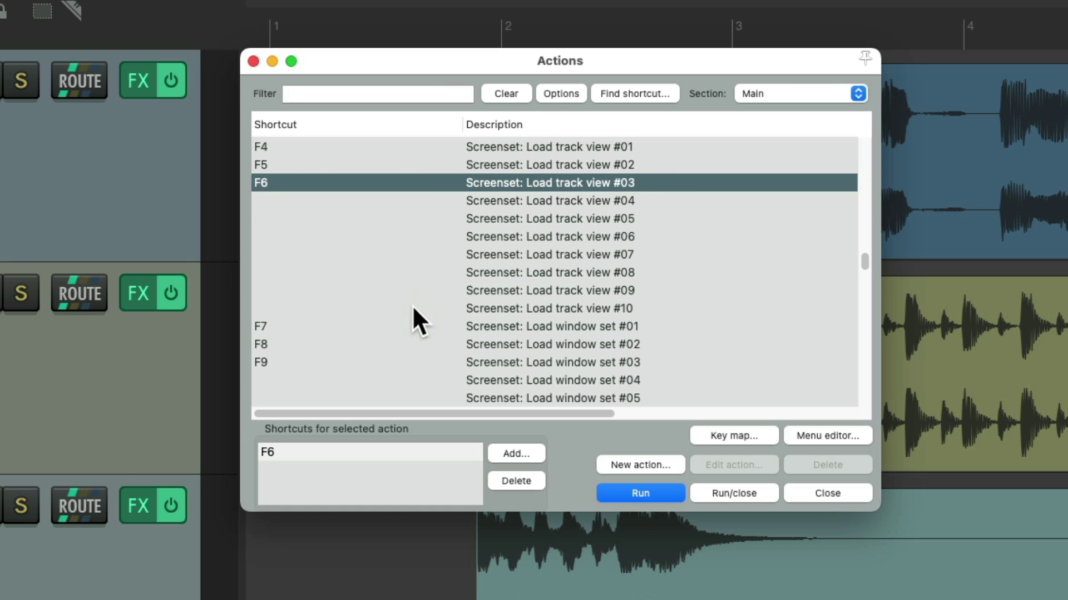
Review the screenset Load window set #01–#03 actions bound to F7–F9
{"action": "left_click", "coordinate": [384, 326]}
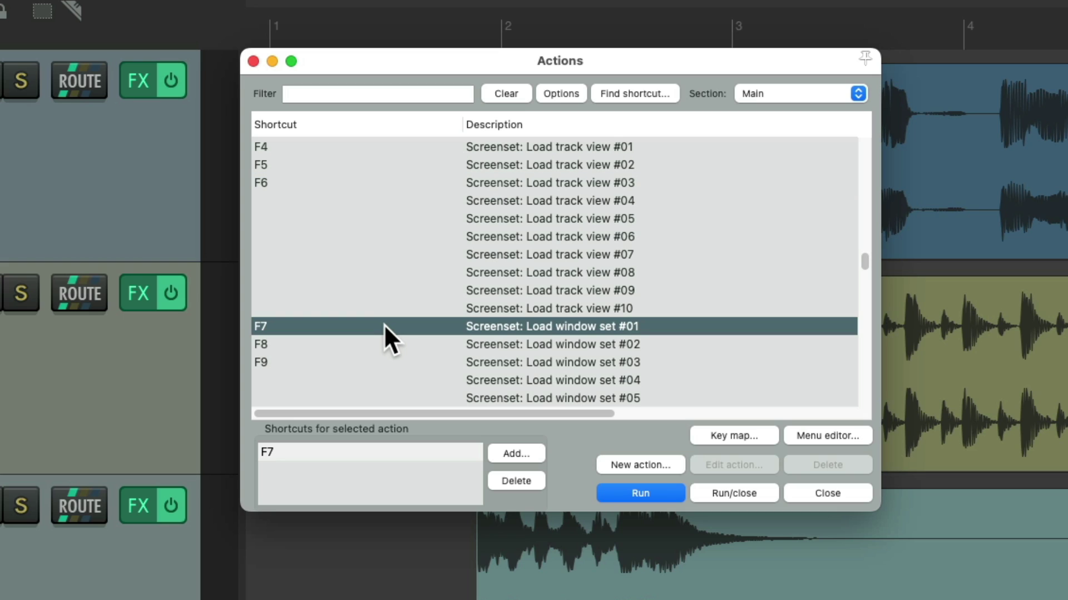
{"action": "left_click", "coordinate": [411, 344]}
{"action": "left_click", "coordinate": [411, 362]}
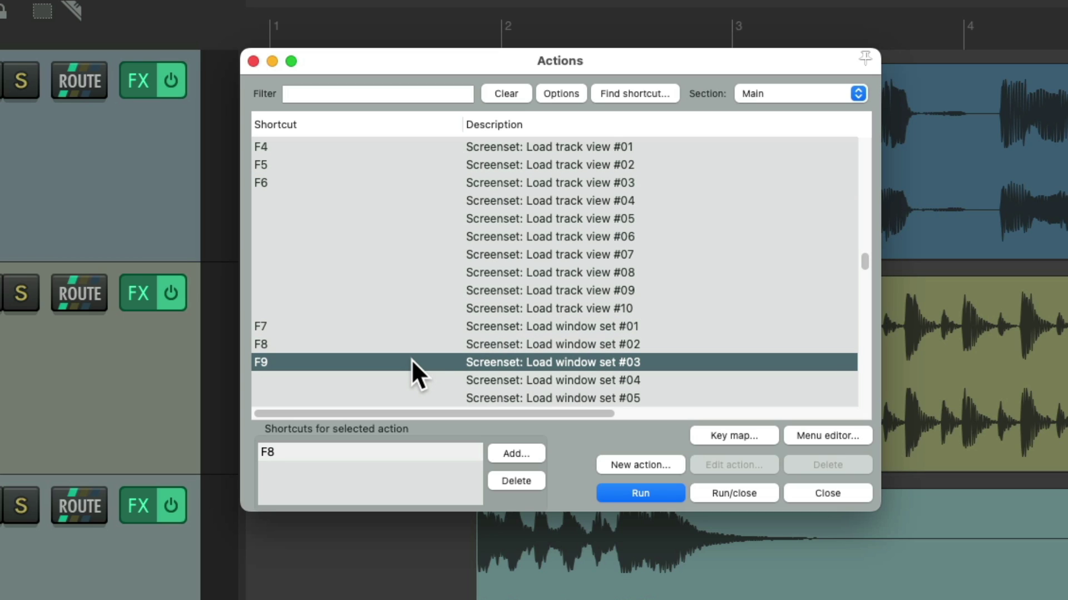
{"action": "left_click", "coordinate": [651, 328]}
{"action": "left_click", "coordinate": [661, 341]}
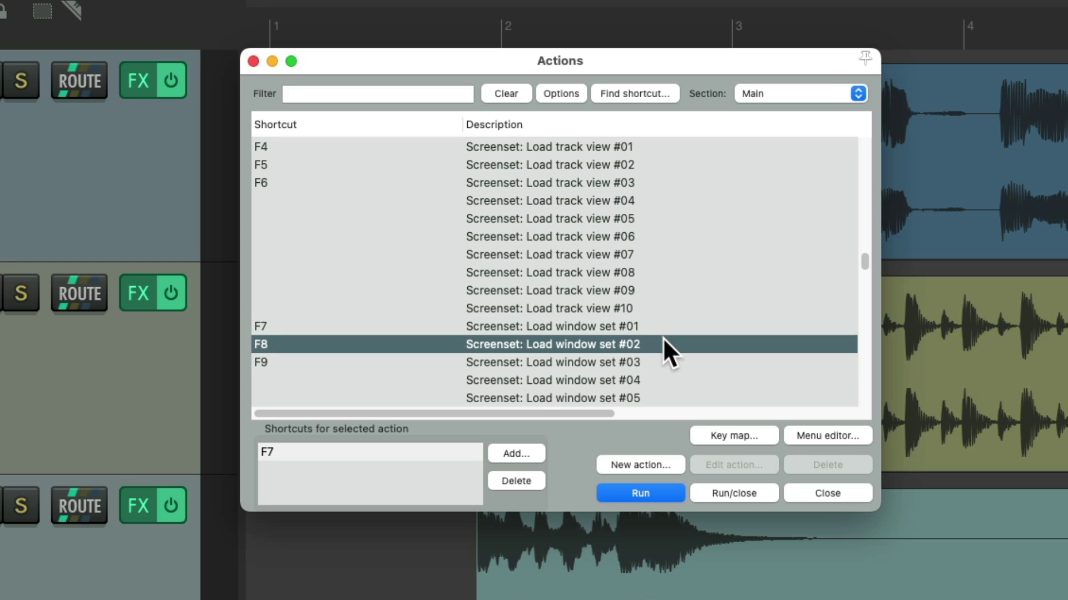
{"action": "left_click", "coordinate": [655, 360]}
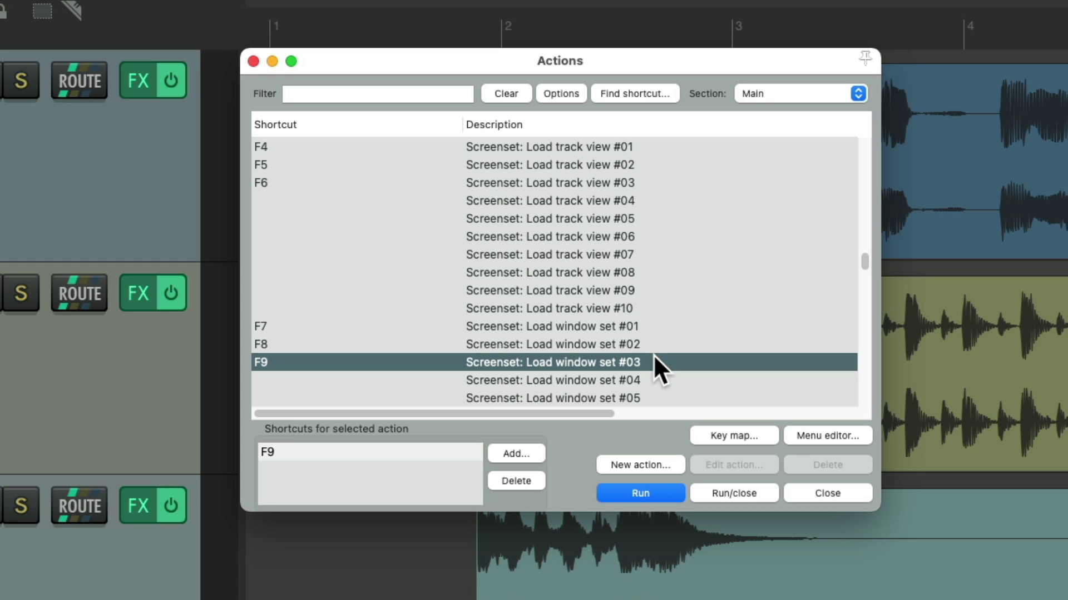
Close Actions and open View > Screensets/Layouts
{"action": "key", "text": "Escape"}
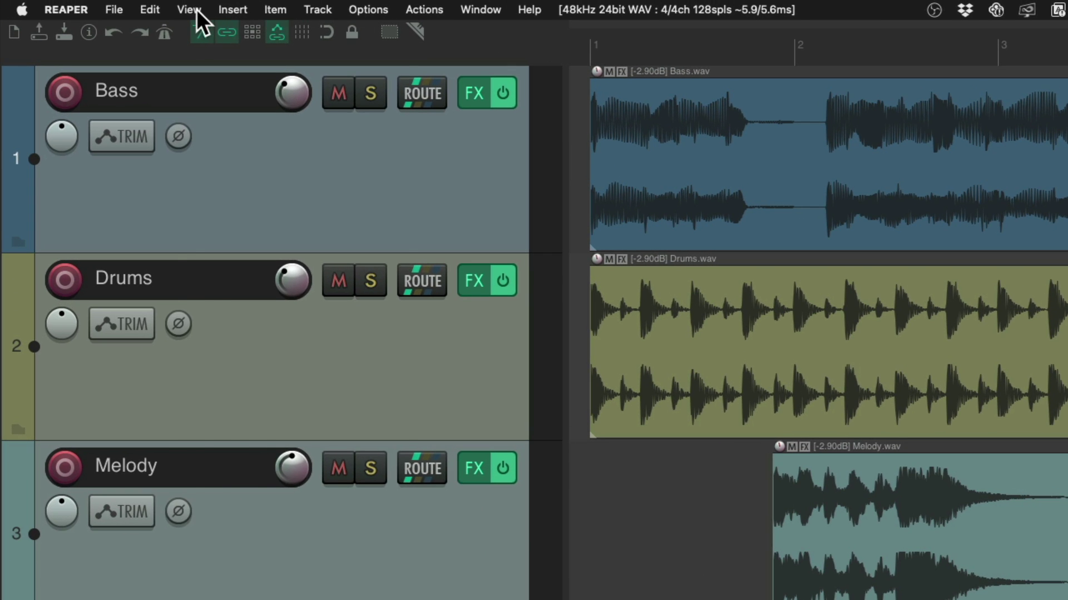
{"action": "left_click", "coordinate": [189, 9]}
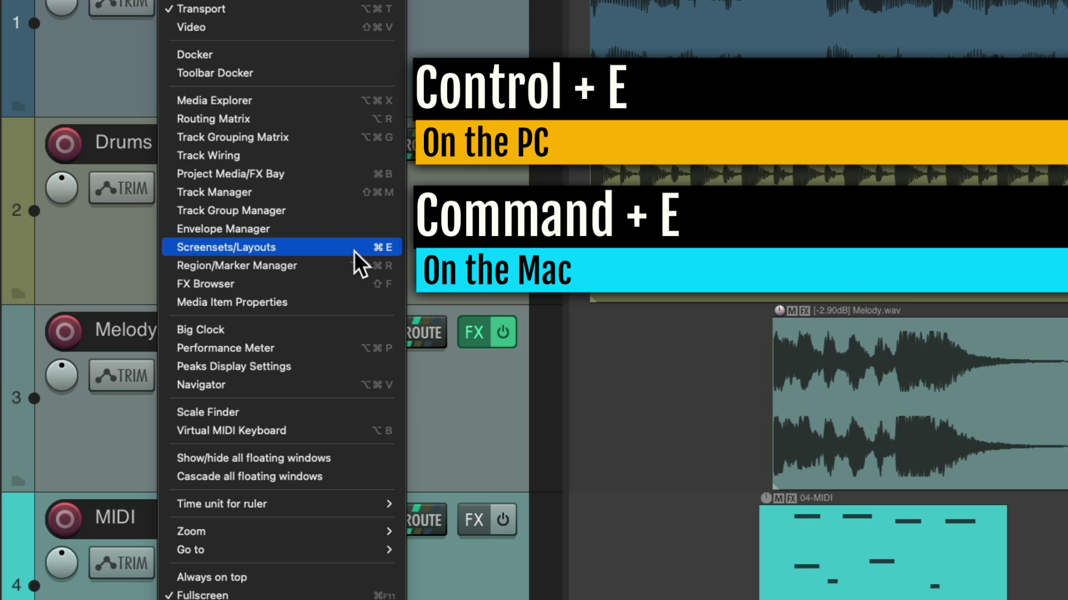
{"action": "left_click", "coordinate": [354, 251]}
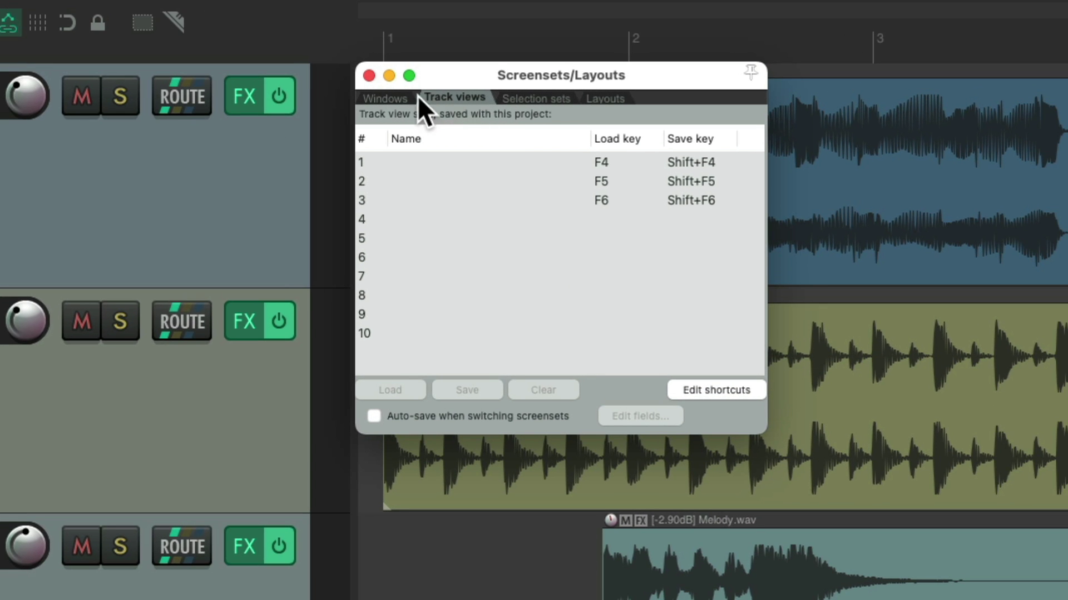
Compare the Windows tab (F7–F9) with the Track views tab (F4–F6, save Shift+F4–F6)
{"action": "left_click", "coordinate": [389, 96]}
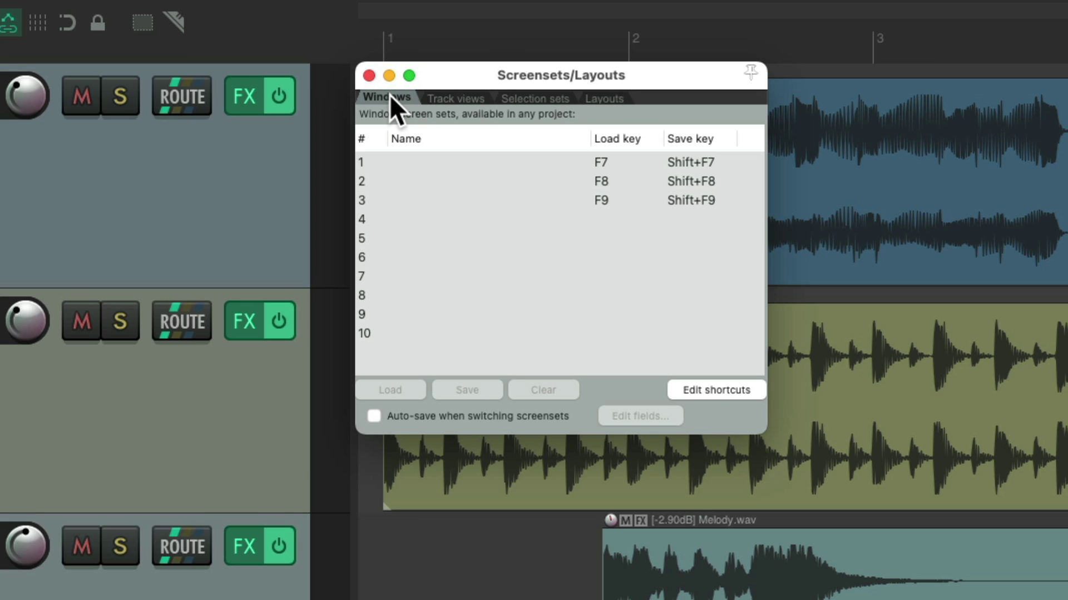
{"action": "left_click", "coordinate": [451, 97]}
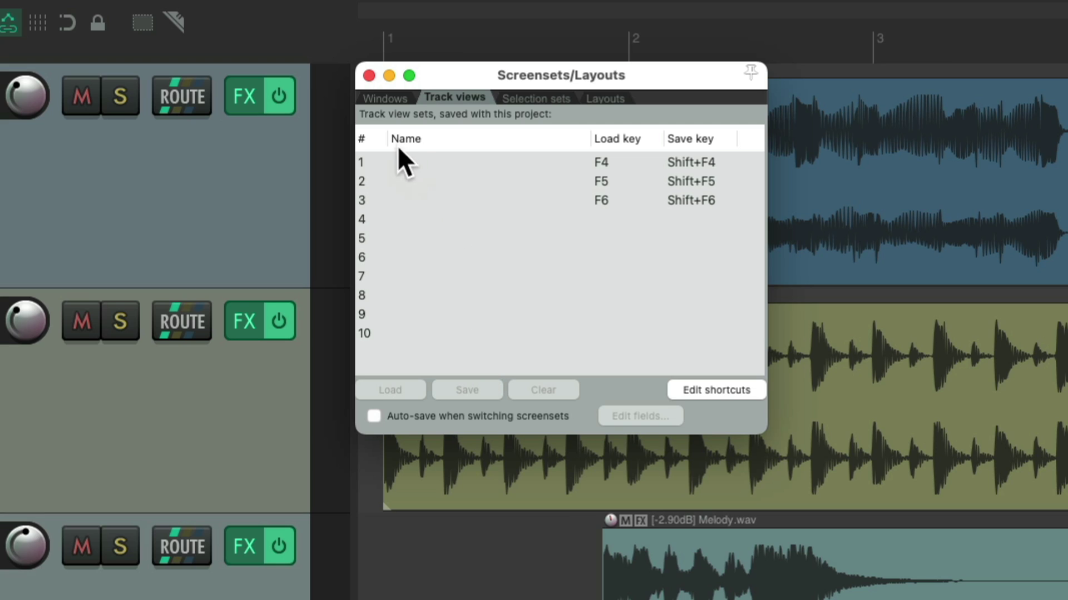
{"action": "left_click", "coordinate": [389, 99]}
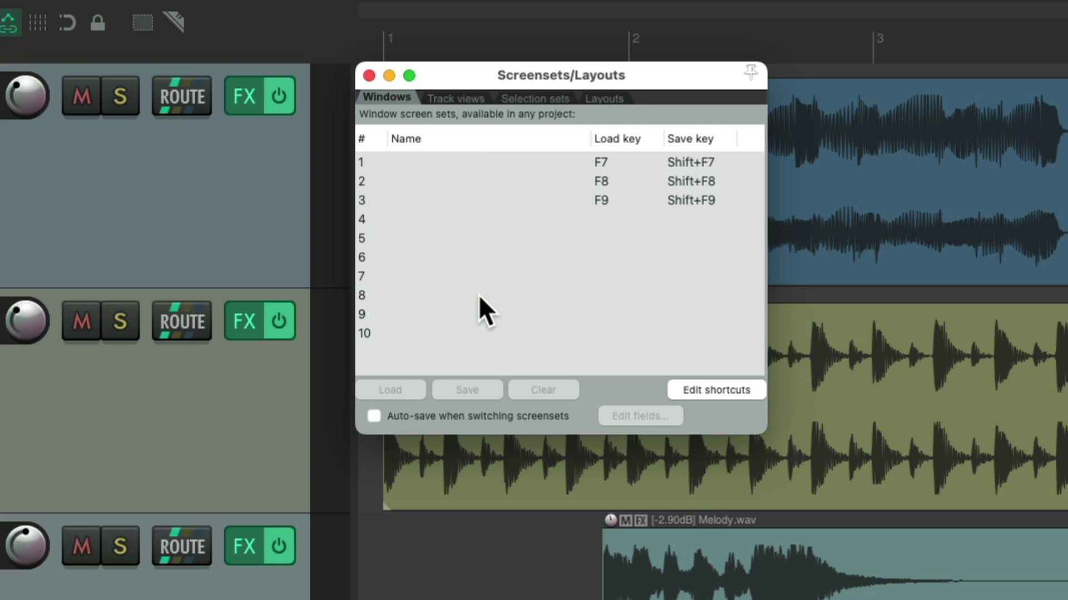
{"action": "left_click", "coordinate": [466, 99]}
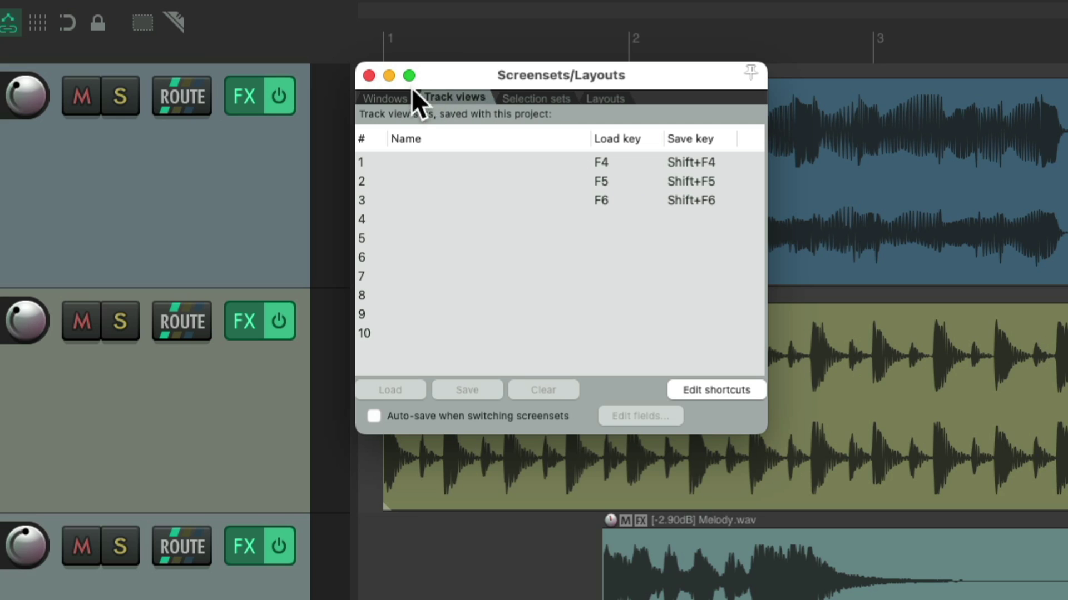
{"action": "left_click", "coordinate": [392, 98]}
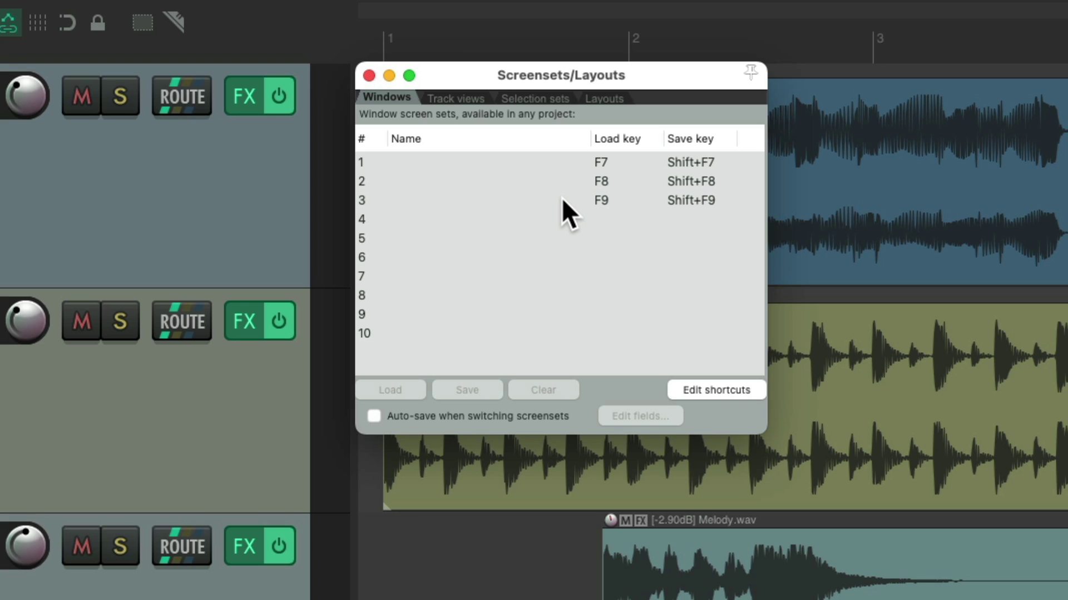
{"action": "left_click", "coordinate": [466, 96]}
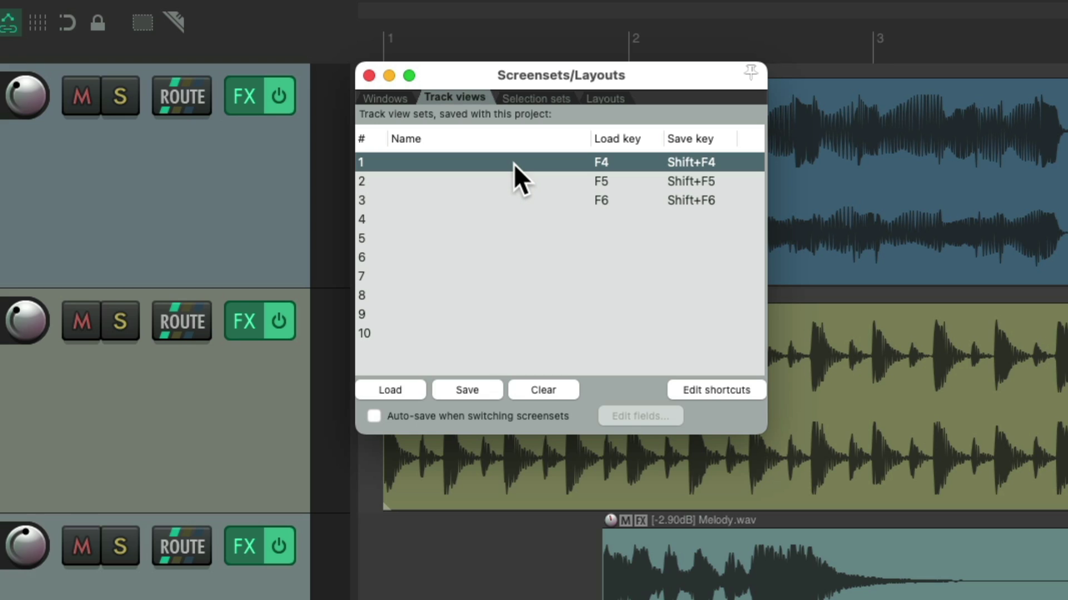
Start saving track view set 1 and window set 1, cancelling both without saving
{"action": "left_click", "coordinate": [470, 390]}
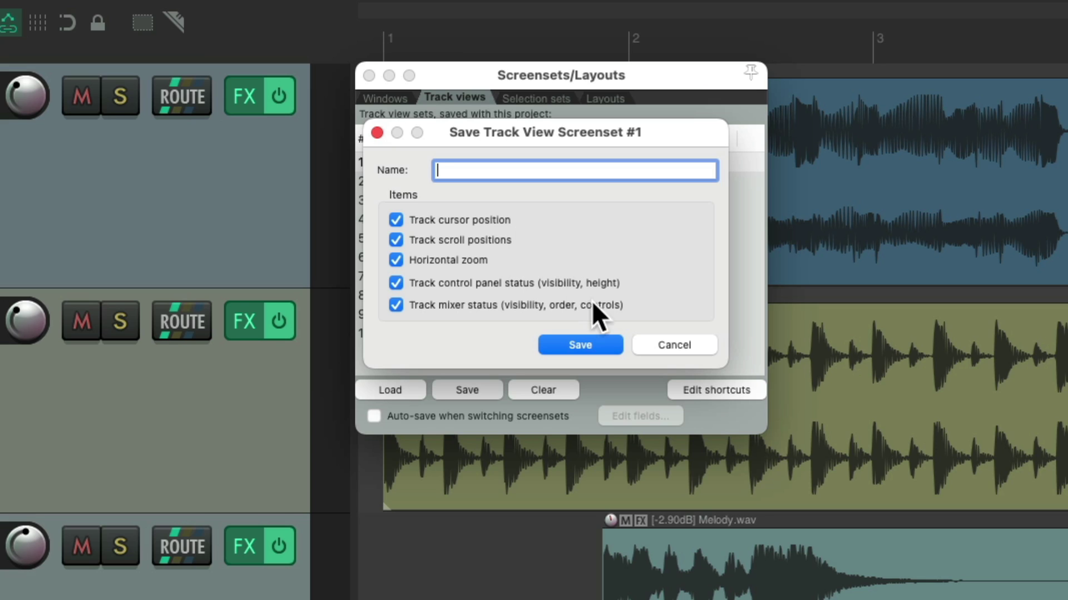
{"action": "left_click", "coordinate": [661, 345]}
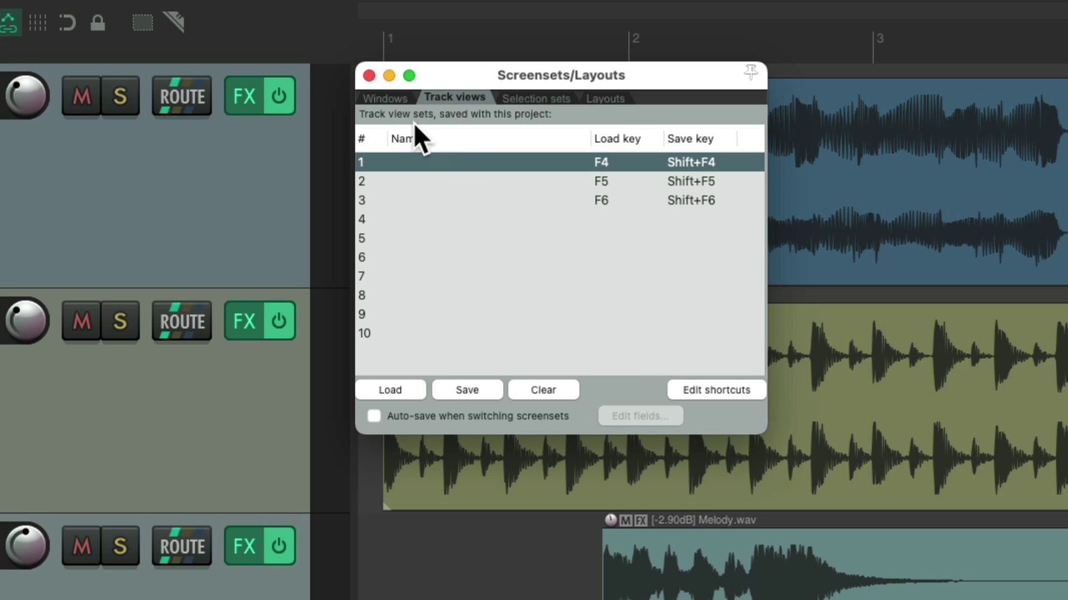
{"action": "left_click", "coordinate": [392, 98]}
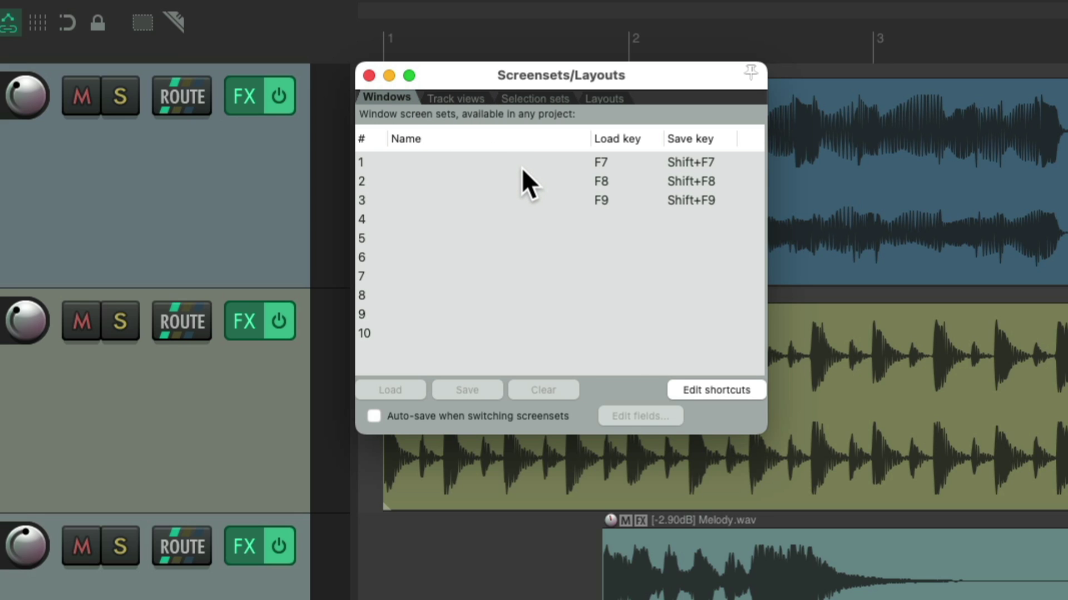
{"action": "left_click", "coordinate": [513, 162]}
{"action": "left_click", "coordinate": [481, 390]}
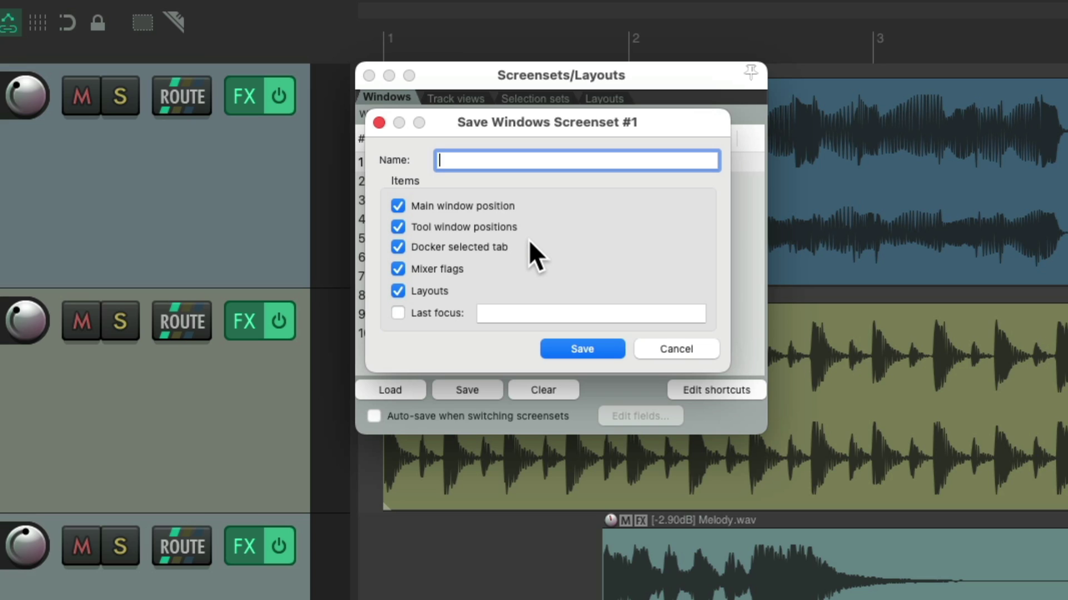
{"action": "left_click", "coordinate": [665, 344]}
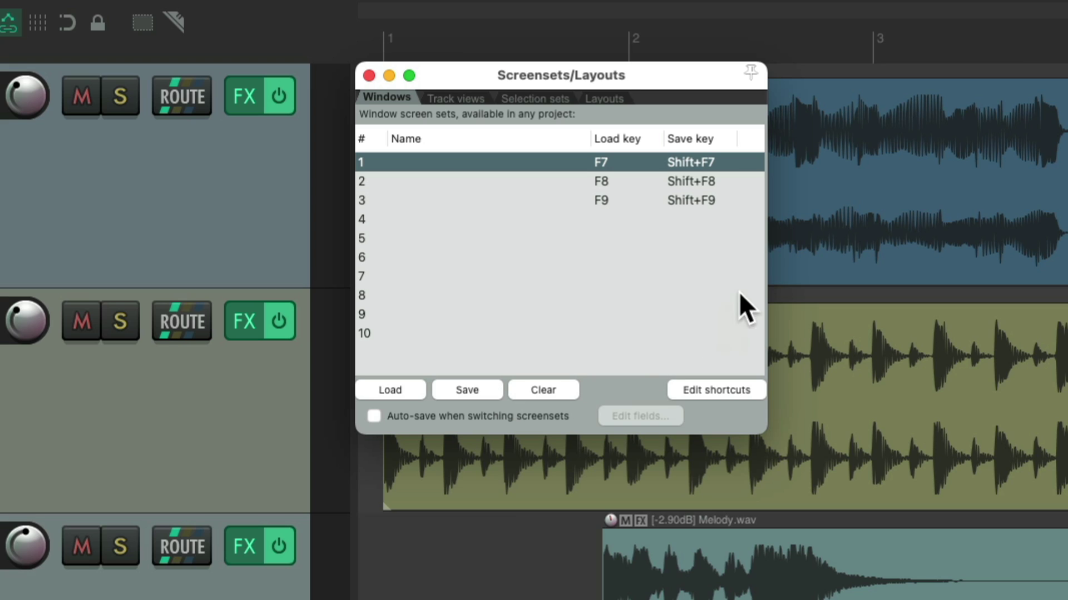
Browse window slots 2–3, then track view slots 1–3, ending with row 1 (F4) selected
{"action": "left_click", "coordinate": [729, 179]}
{"action": "left_click", "coordinate": [724, 204]}
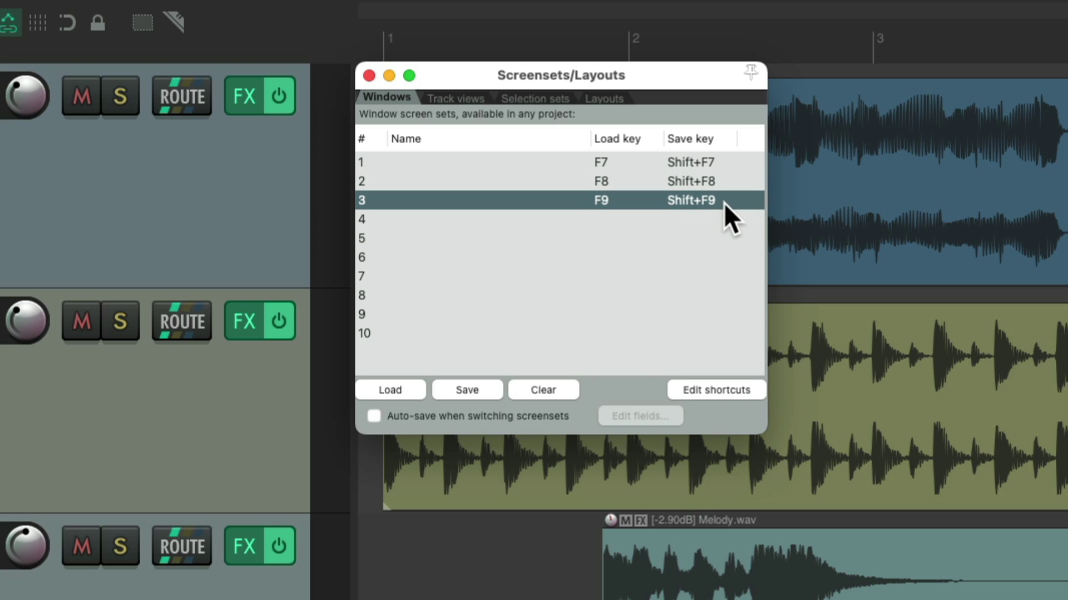
{"action": "left_click", "coordinate": [490, 99]}
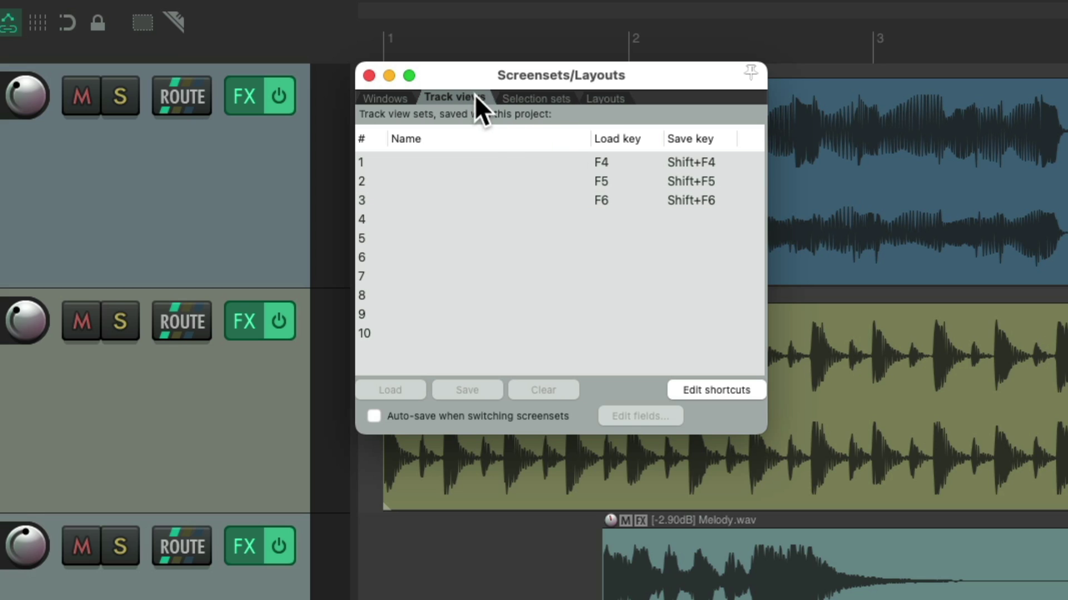
{"action": "left_click", "coordinate": [724, 160]}
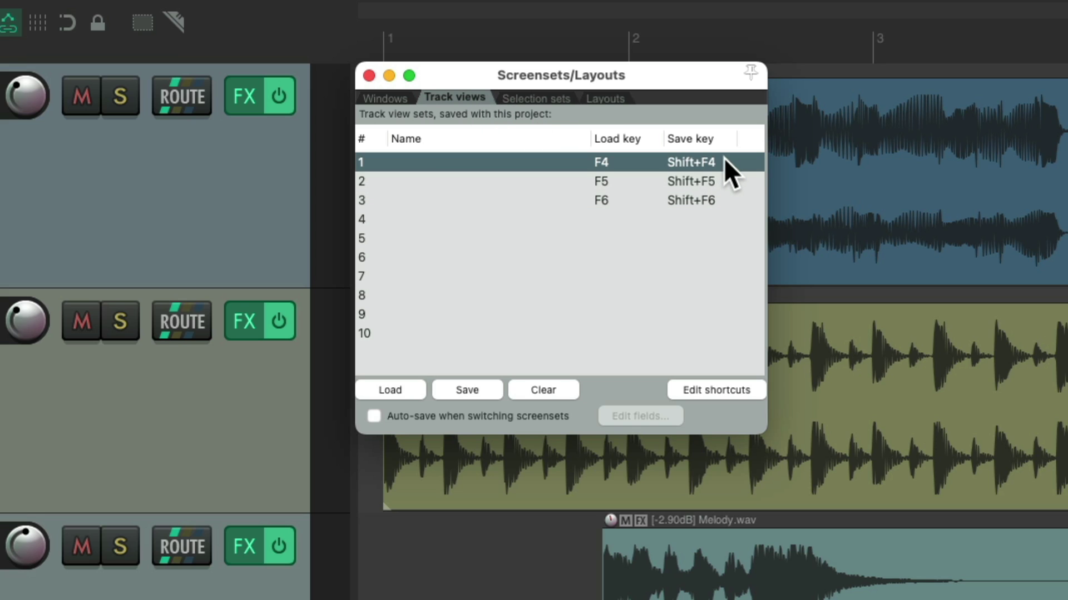
{"action": "left_click", "coordinate": [725, 181]}
{"action": "left_click", "coordinate": [731, 201]}
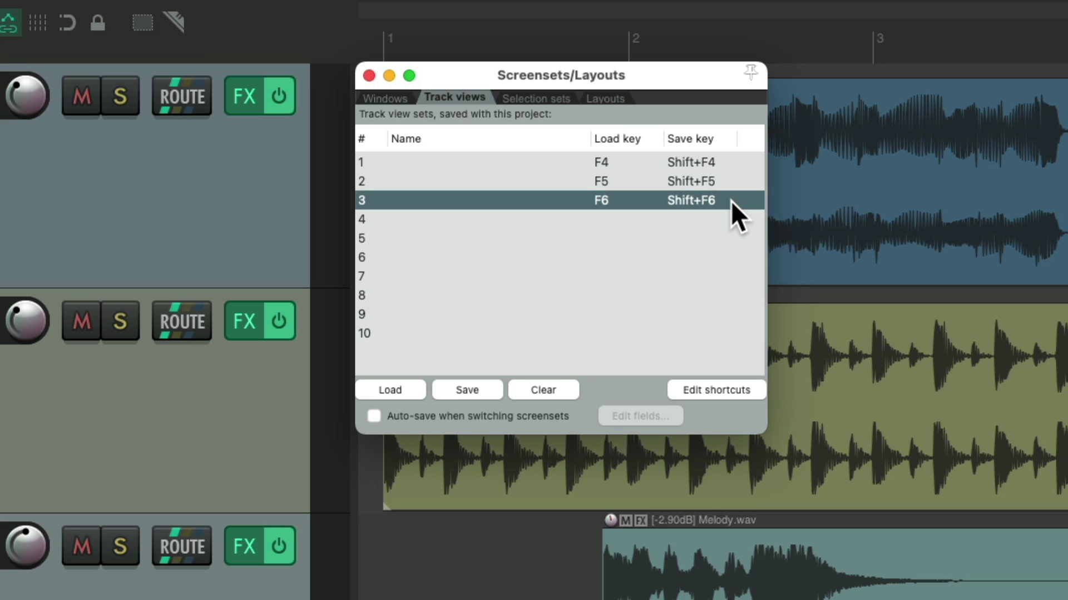
{"action": "left_click", "coordinate": [546, 162]}
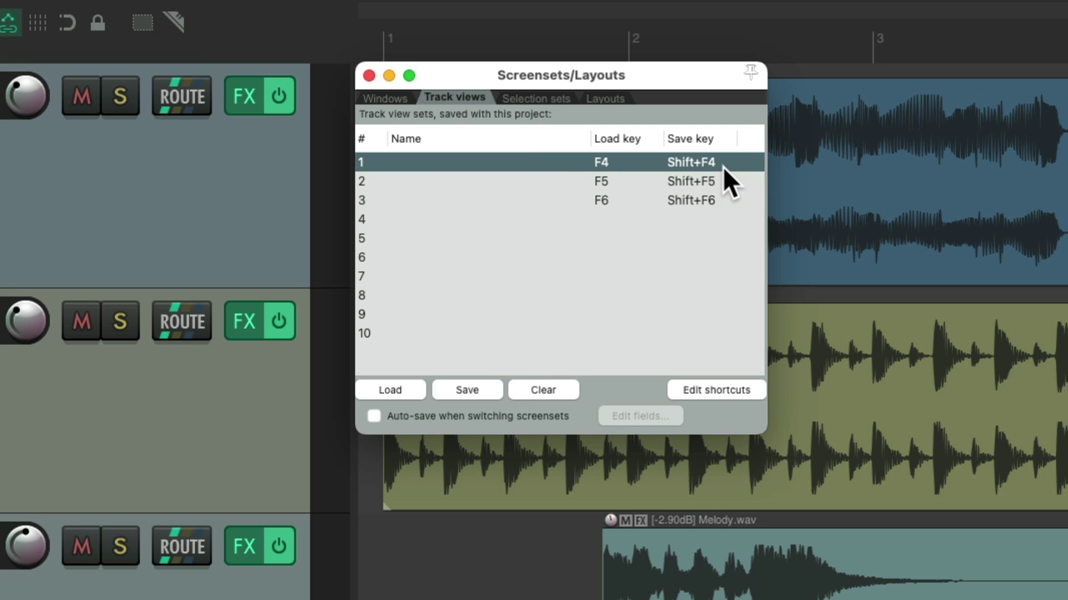
Save the current track view as screenset 1 named 'Home' with Shift+F4
{"action": "key", "text": "shift+F4"}
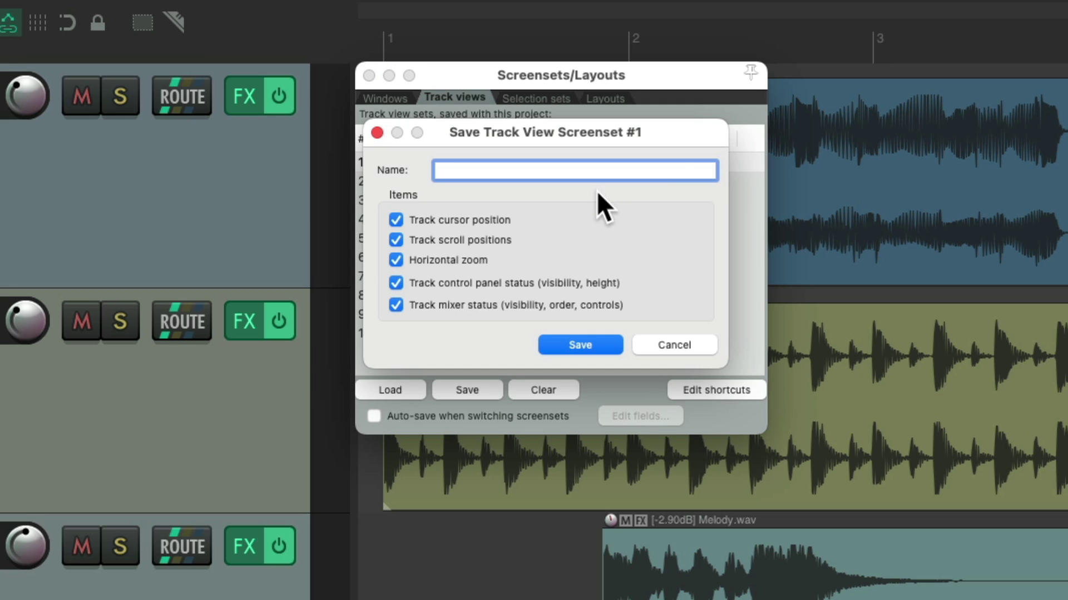
{"action": "type", "text": "Home"}
{"action": "key", "text": "Return"}
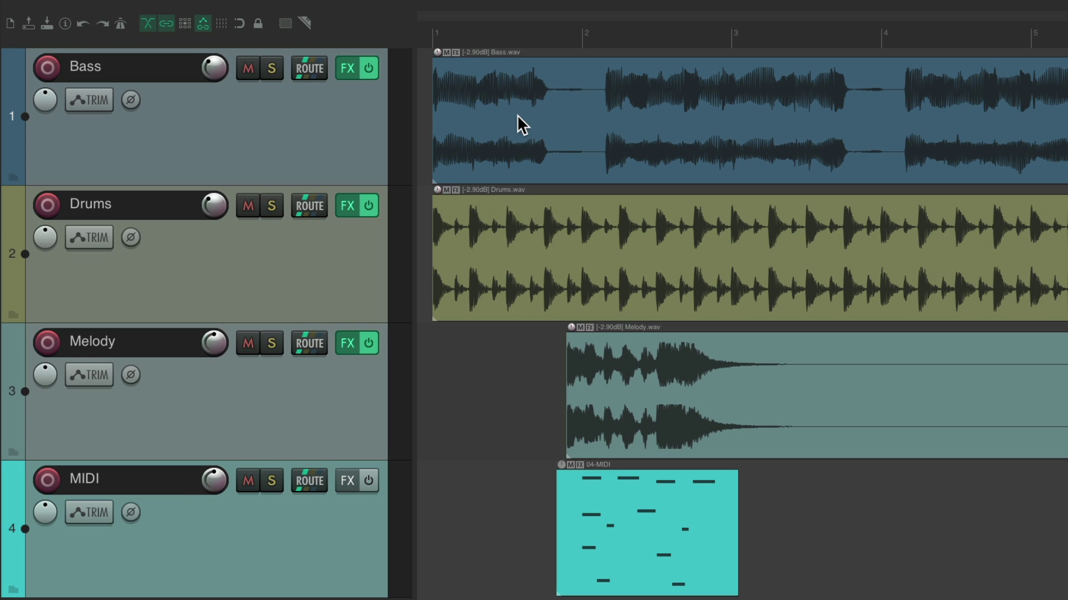
Zoom in on the Bass and Drums tracks, then reopen Screensets/Layouts with track view slot 2 selected
{"action": "scroll", "coordinate": [520, 106], "scroll_direction": "up", "scroll_amount": 4}
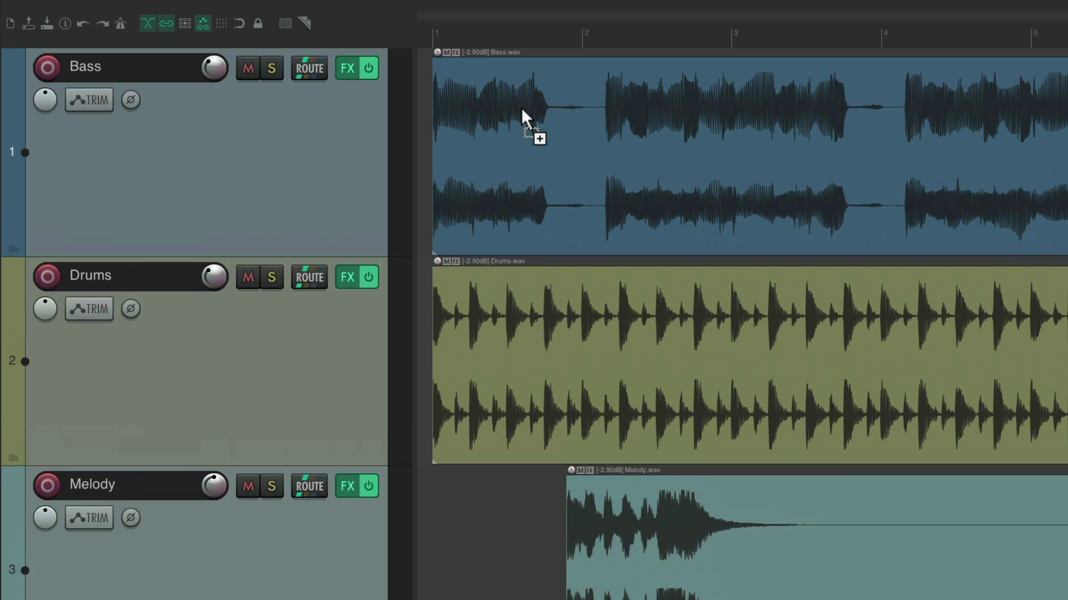
{"action": "scroll", "coordinate": [531, 132], "scroll_direction": "up", "scroll_amount": 8}
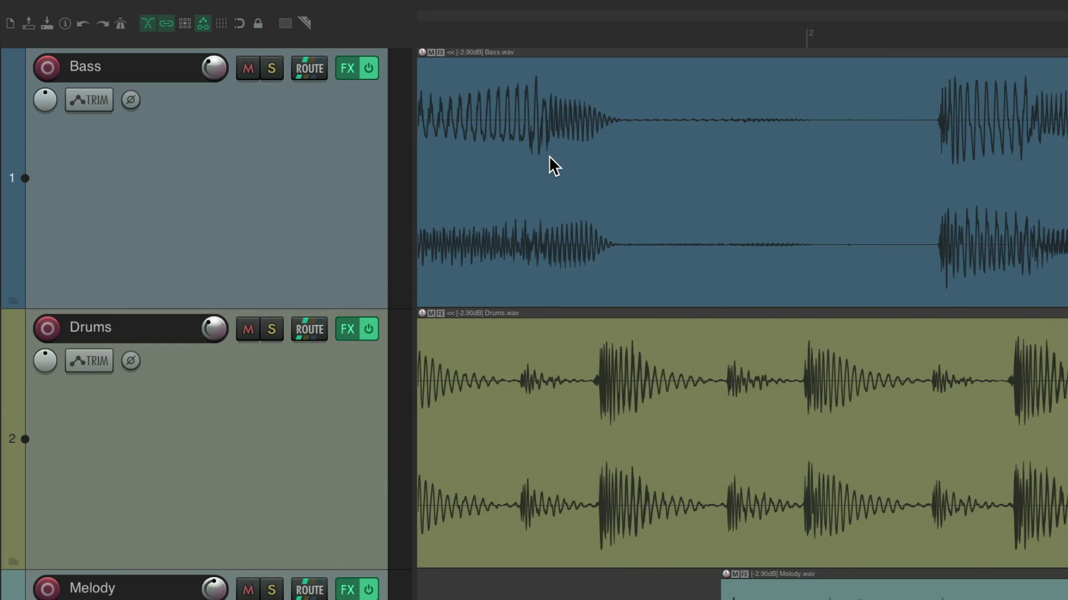
{"action": "left_click", "coordinate": [508, 33]}
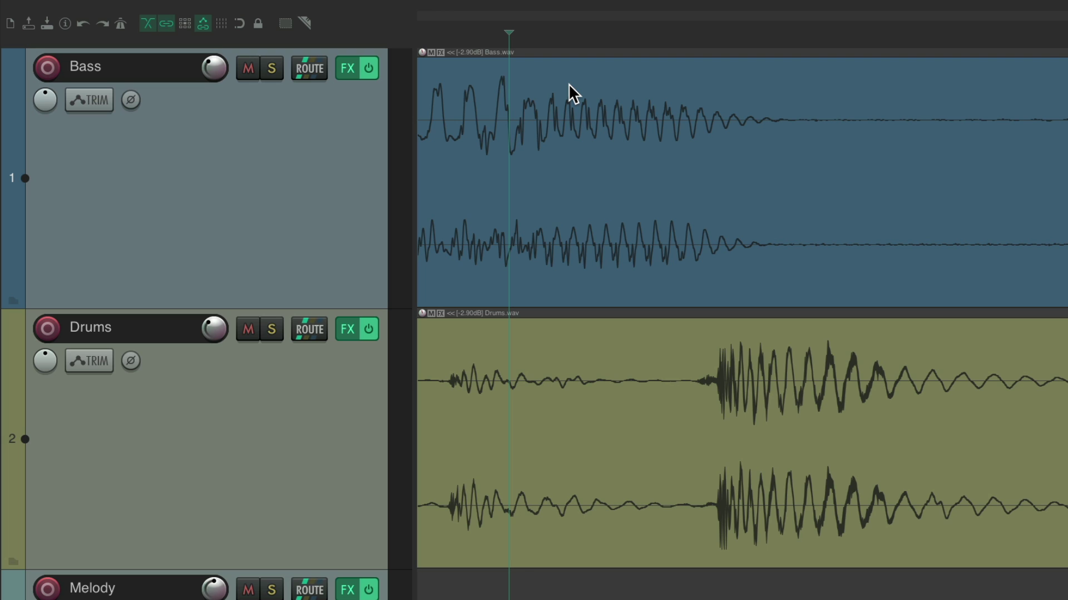
{"action": "key", "text": "super+e"}
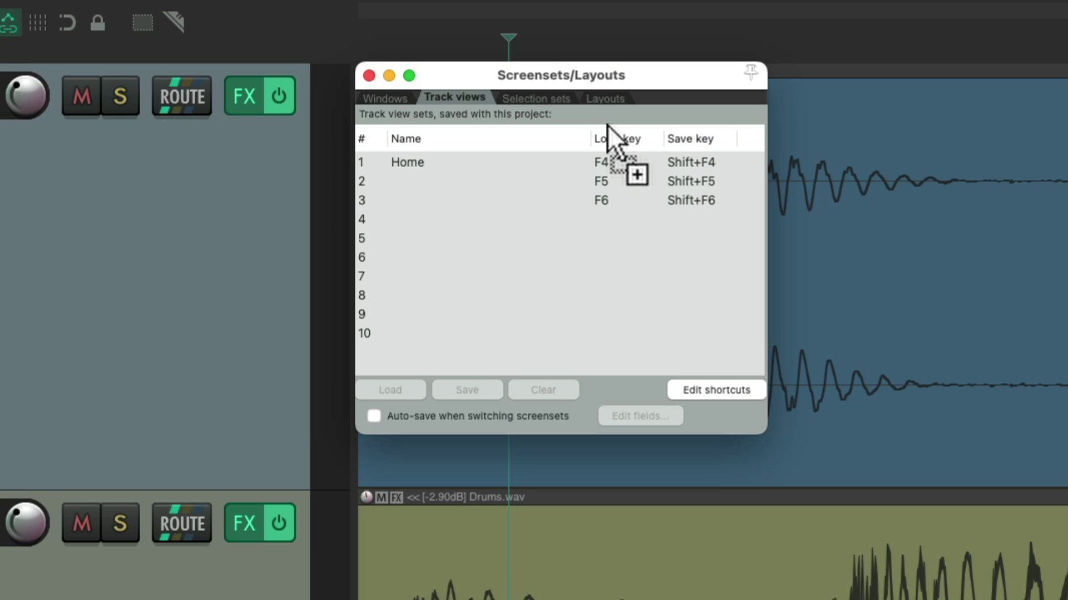
{"action": "left_click", "coordinate": [494, 118]}
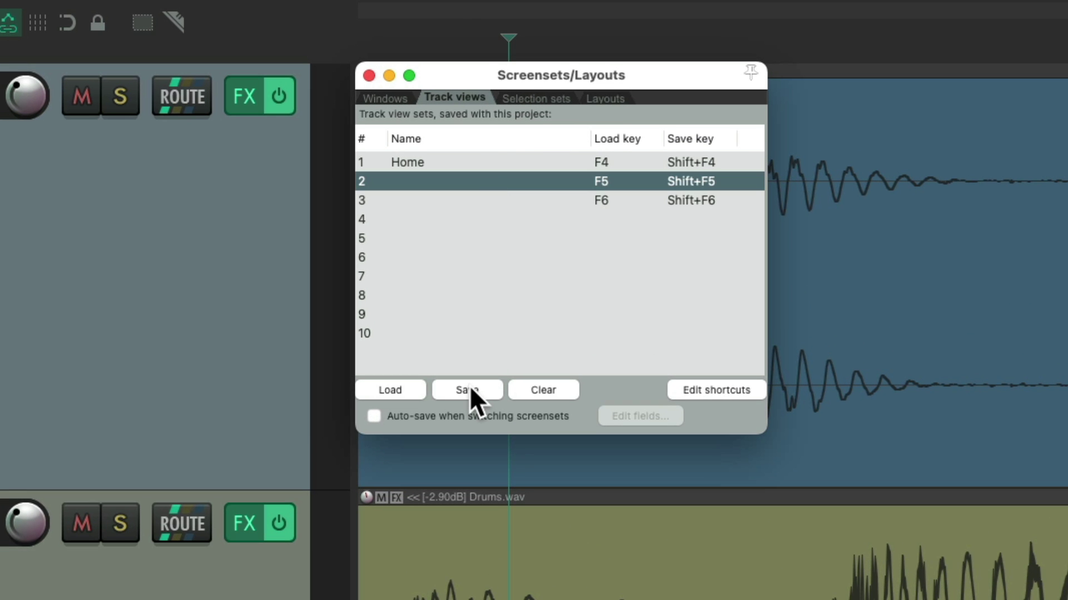
Save the magnified view as track view set 2 'Close Up', then test-load Home and Close Up
{"action": "double_click", "coordinate": [736, 182]}
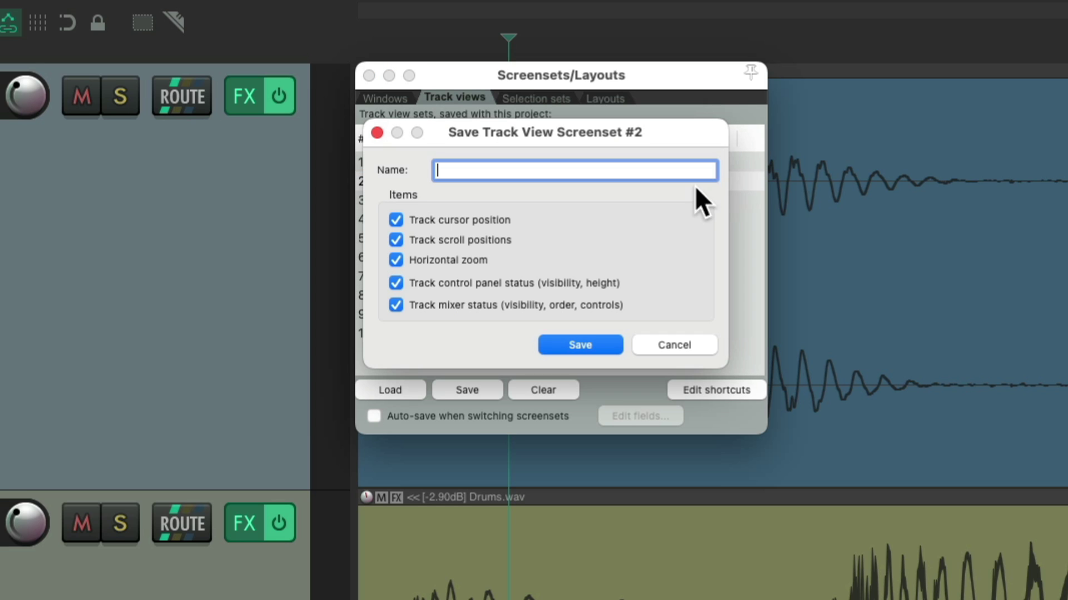
{"action": "type", "text": "Close Up"}
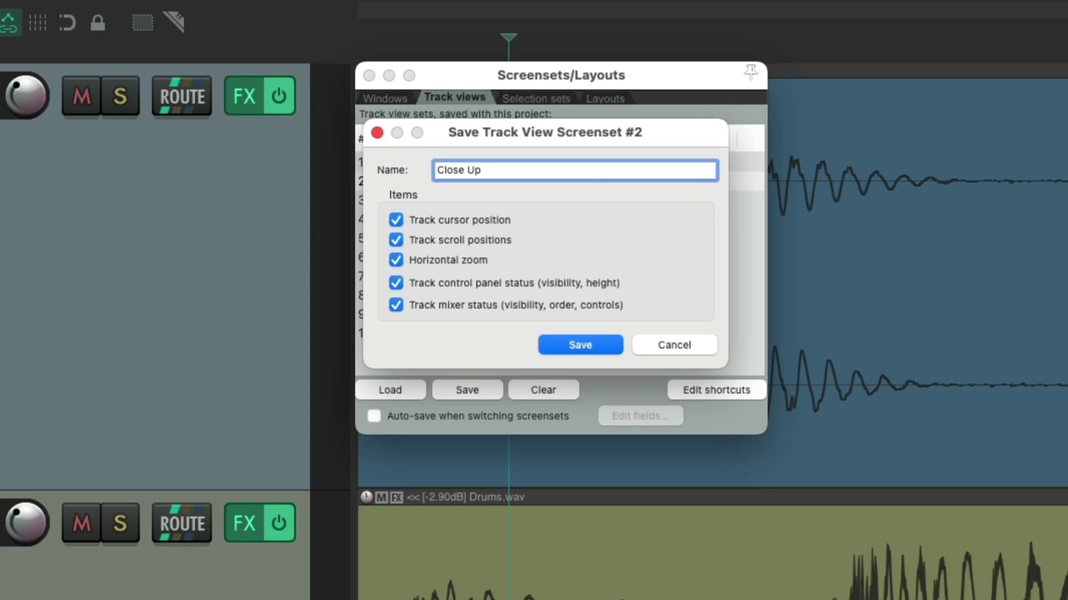
{"action": "key", "text": "Return"}
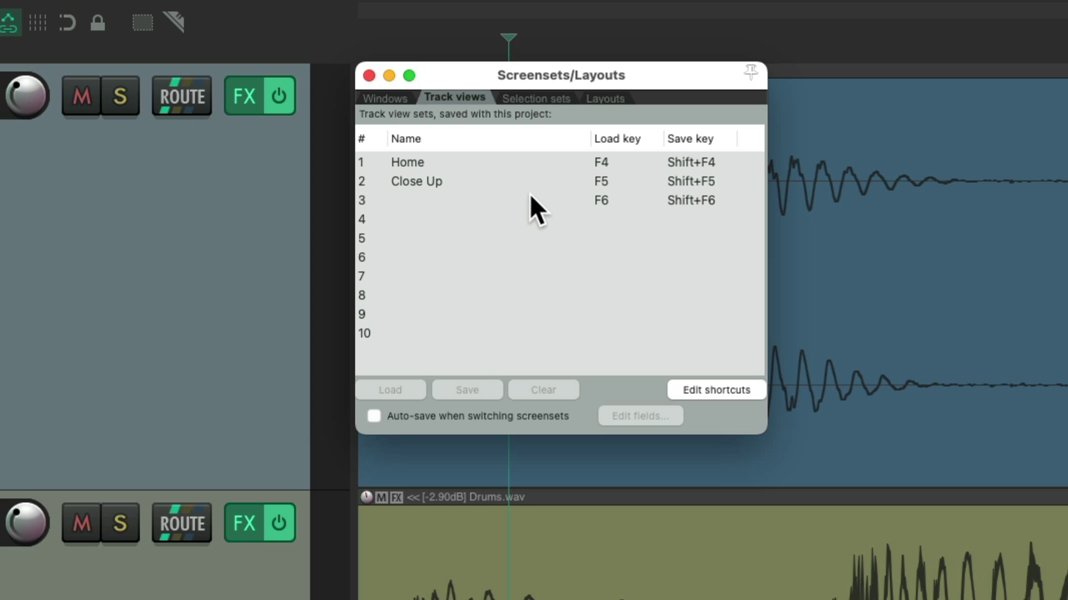
{"action": "double_click", "coordinate": [491, 163]}
{"action": "double_click", "coordinate": [496, 182]}
Close the window, toggle repeatedly between Home and Close Up track views, then reopen Screensets/Layouts
{"action": "key", "text": "Escape"}
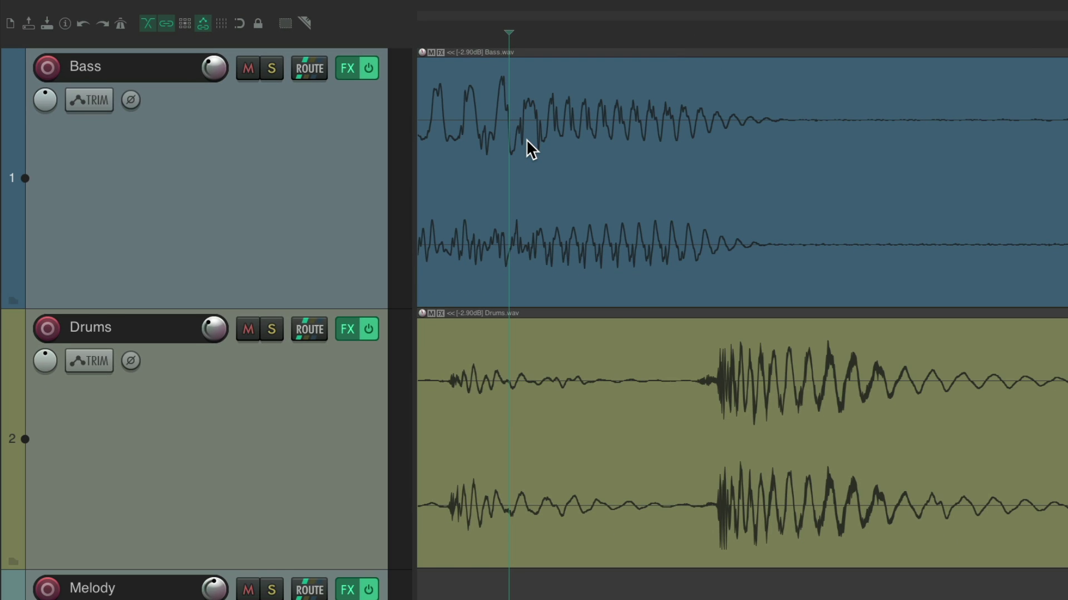
{"action": "key", "text": "shift+F5"}
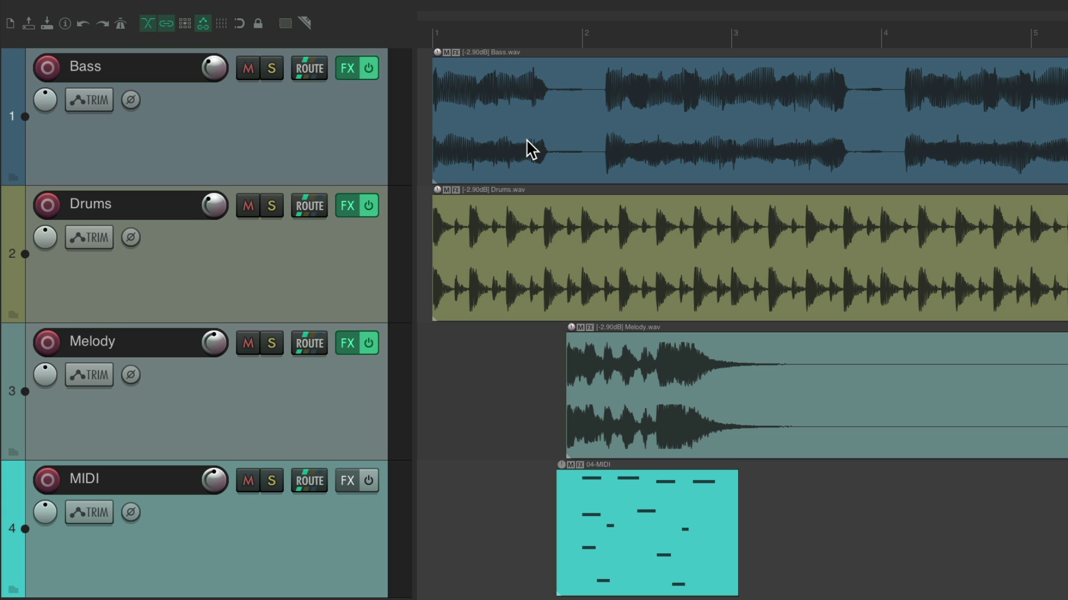
{"action": "key", "text": "F5"}
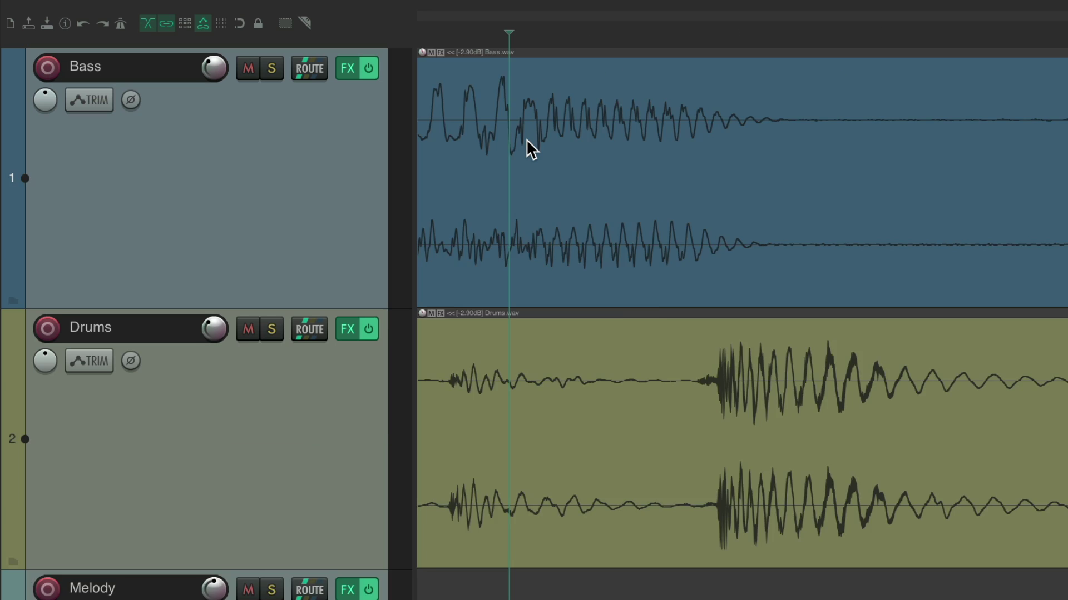
{"action": "key", "text": "shift+F5"}
{"action": "key", "text": "F5"}
{"action": "key", "text": "shift+F5"}
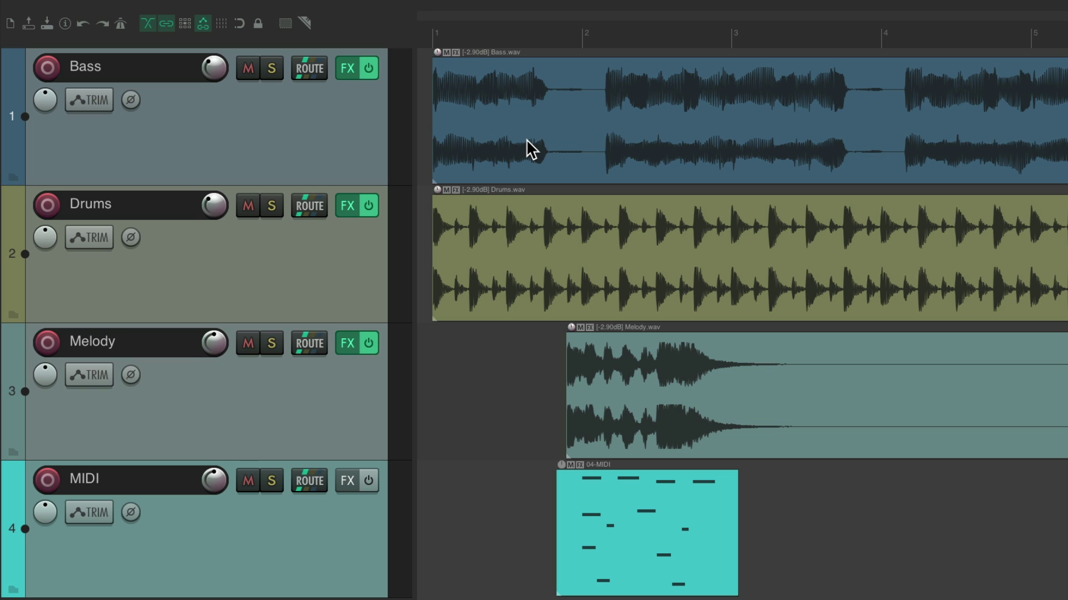
{"action": "key", "text": "F5"}
{"action": "key", "text": "shift+F5"}
{"action": "key", "text": "F5"}
{"action": "key", "text": "shift+F5"}
{"action": "key", "text": "super+e"}
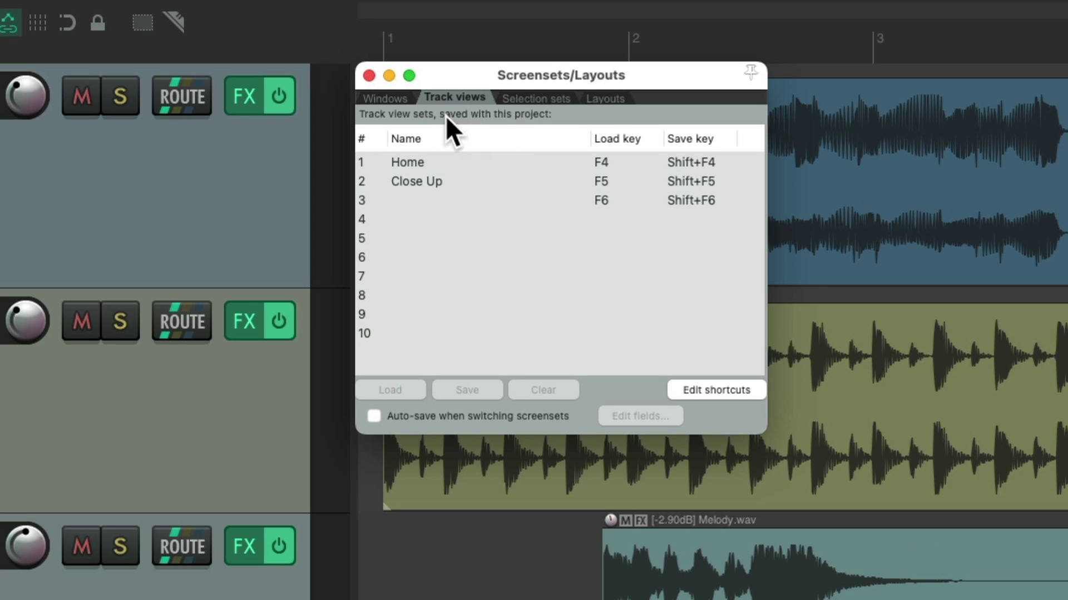
On the Windows tab, save the current arrangement to slot 1 (F7) named 'Home'
{"action": "left_click", "coordinate": [398, 99]}
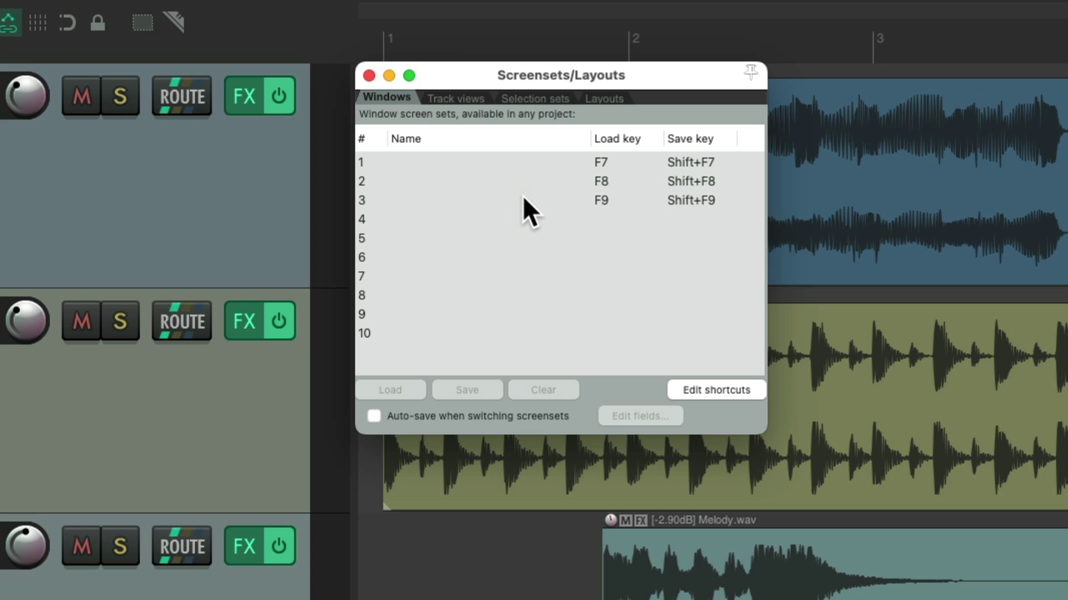
{"action": "left_click", "coordinate": [505, 162]}
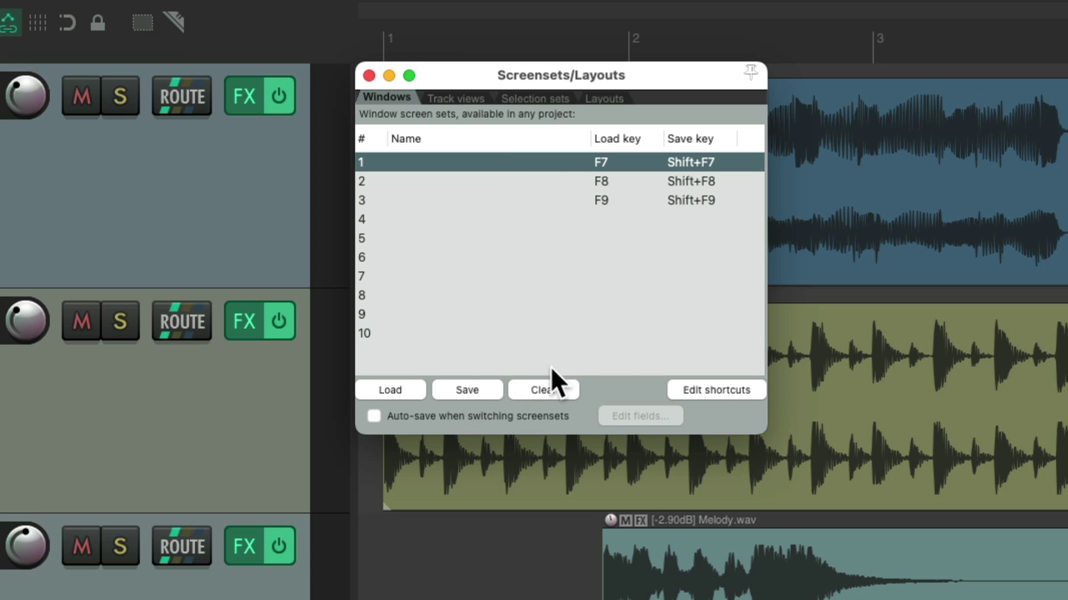
{"action": "key", "text": "shift+F7"}
{"action": "type", "text": "Home"}
{"action": "key", "text": "Return"}
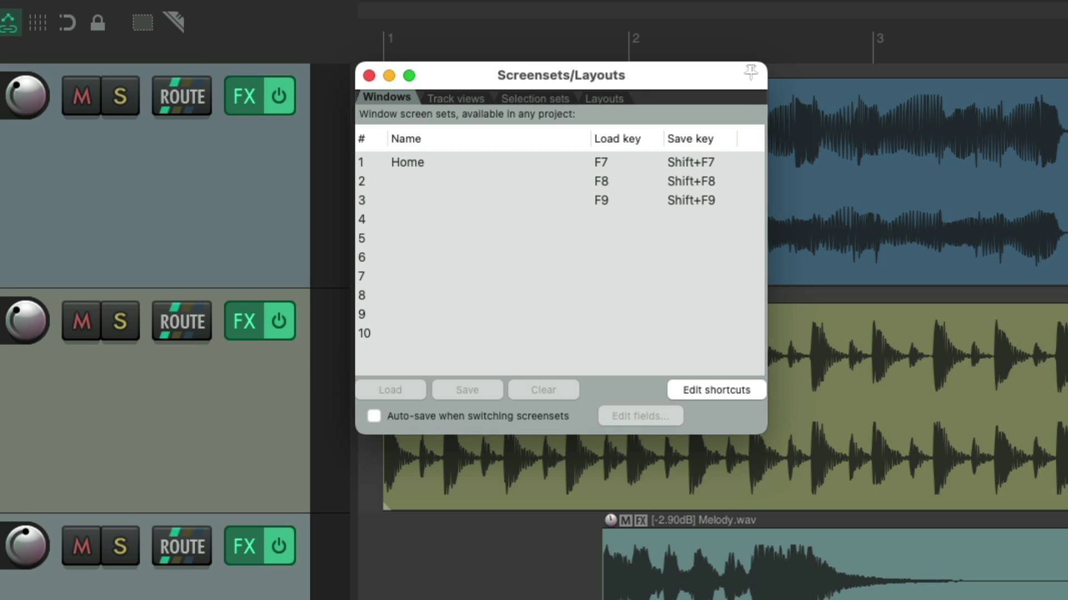
{"action": "left_click", "coordinate": [568, 181]}
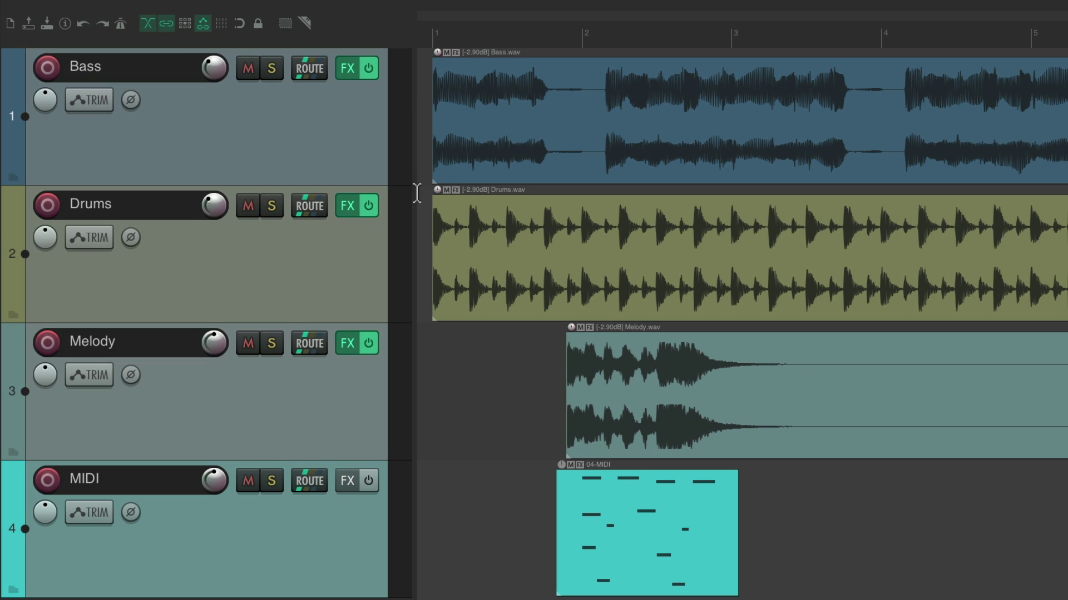
Hide the track control panel and save that layout as window screenset 2 'Hide TCP' (F8)
{"action": "left_click_drag", "start_coordinate": [414, 191], "coordinate": [3, 195]}
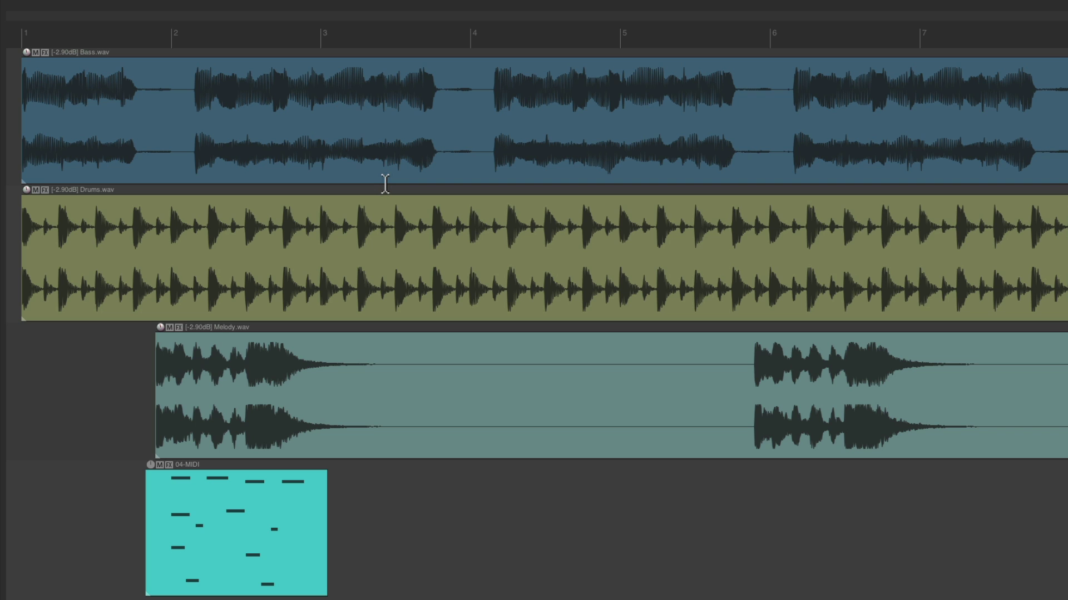
{"action": "key", "text": "super+e"}
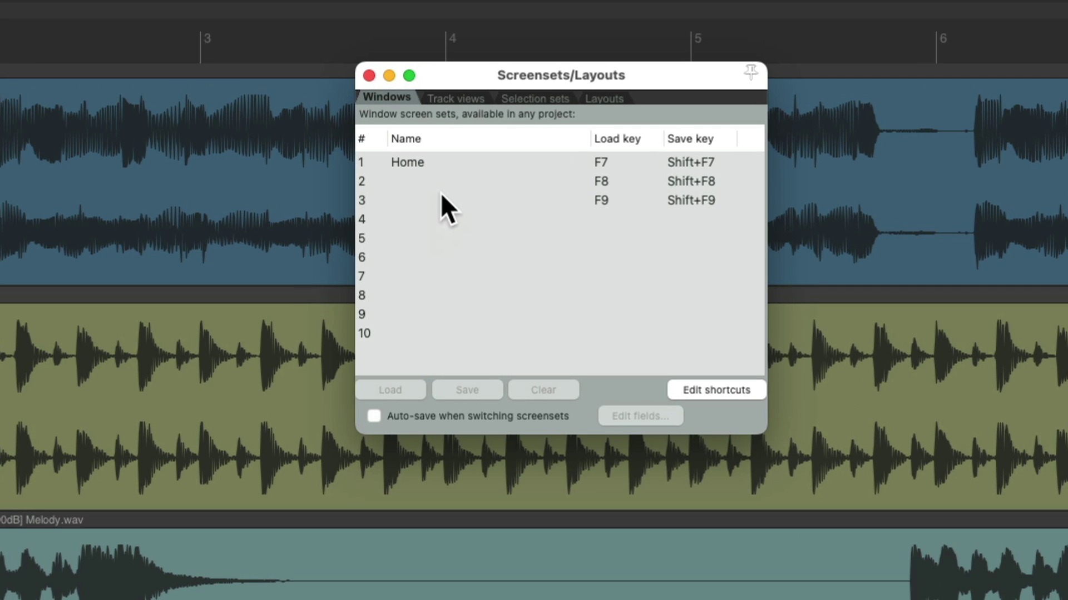
{"action": "left_click", "coordinate": [469, 122]}
{"action": "double_click", "coordinate": [445, 186]}
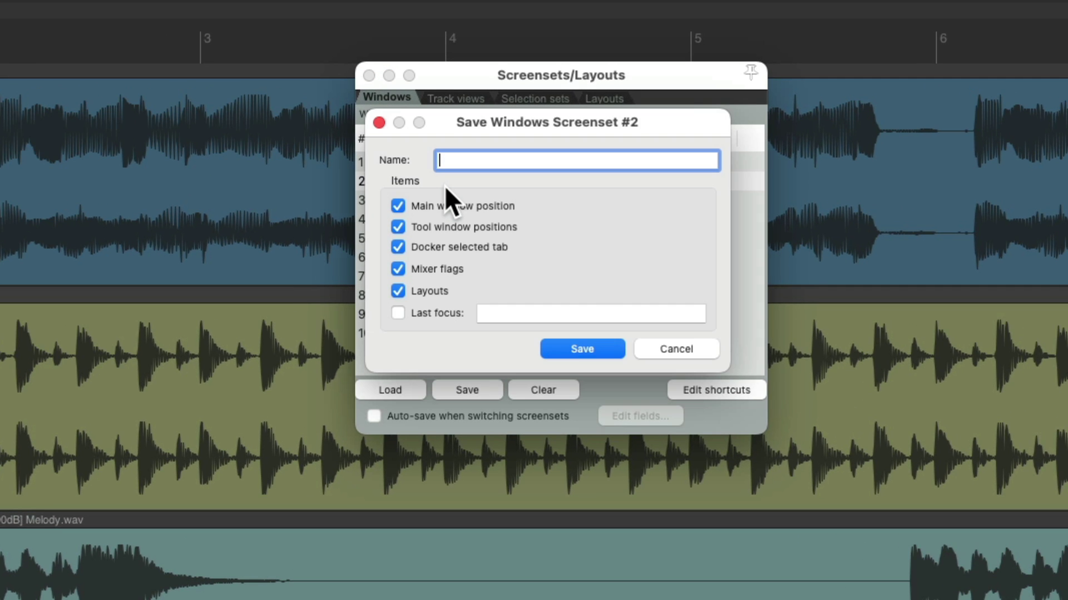
{"action": "type", "text": "Hide TCP"}
{"action": "key", "text": "Return"}
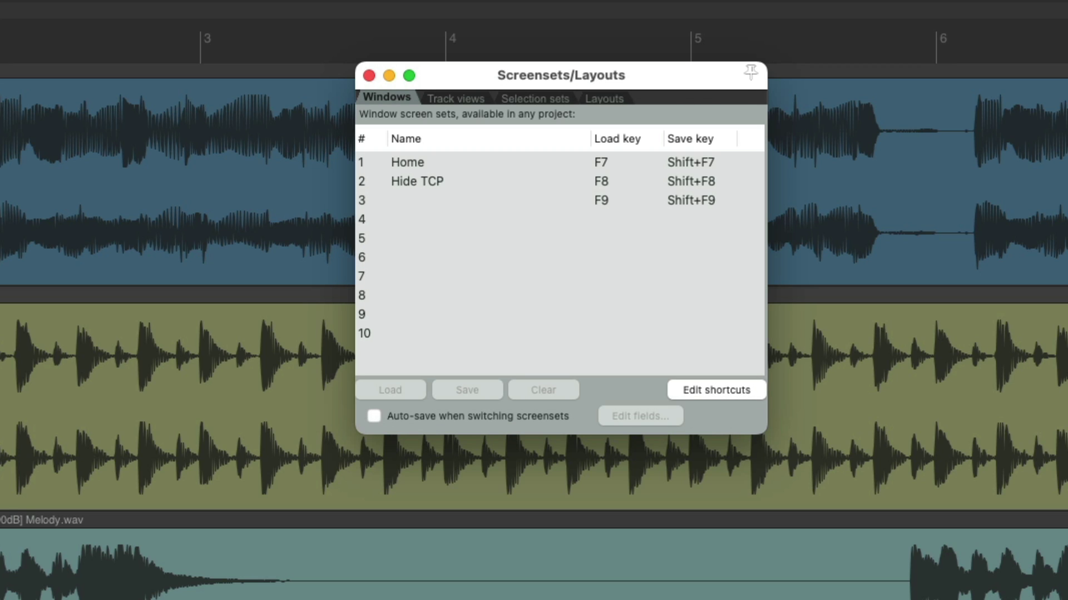
Load the Home and Hide TCP window screensets from the list, then close it
{"action": "double_click", "coordinate": [504, 164]}
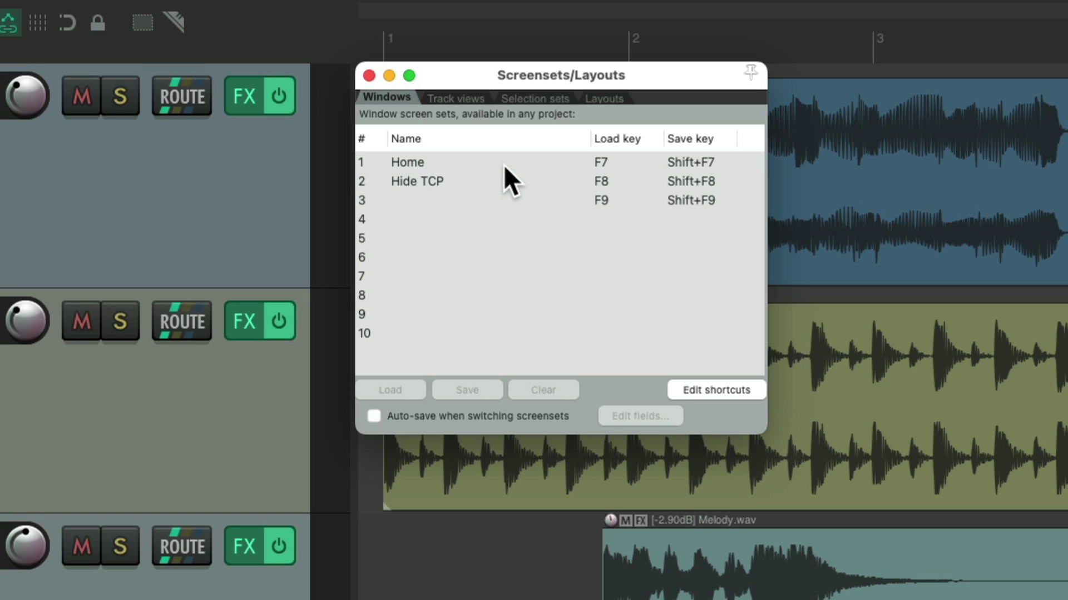
{"action": "left_click", "coordinate": [510, 182]}
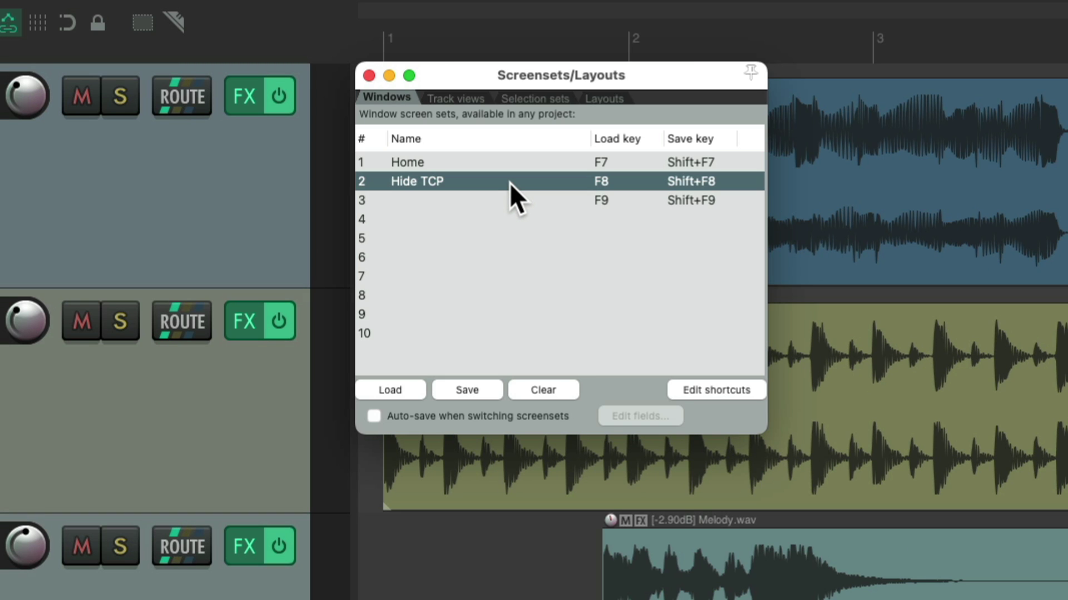
{"action": "double_click", "coordinate": [510, 183]}
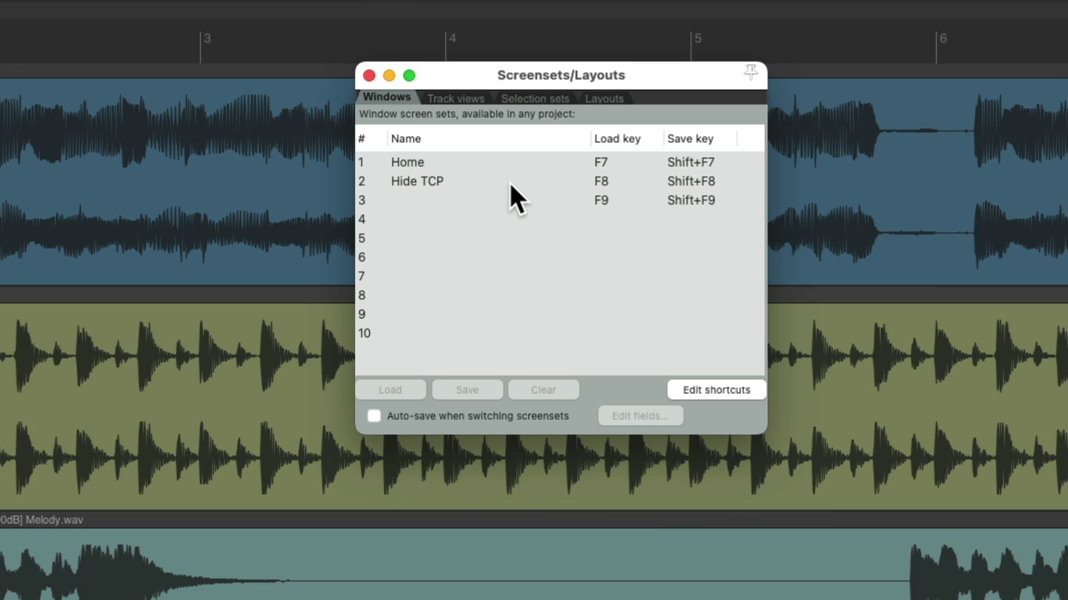
{"action": "key", "text": "Escape"}
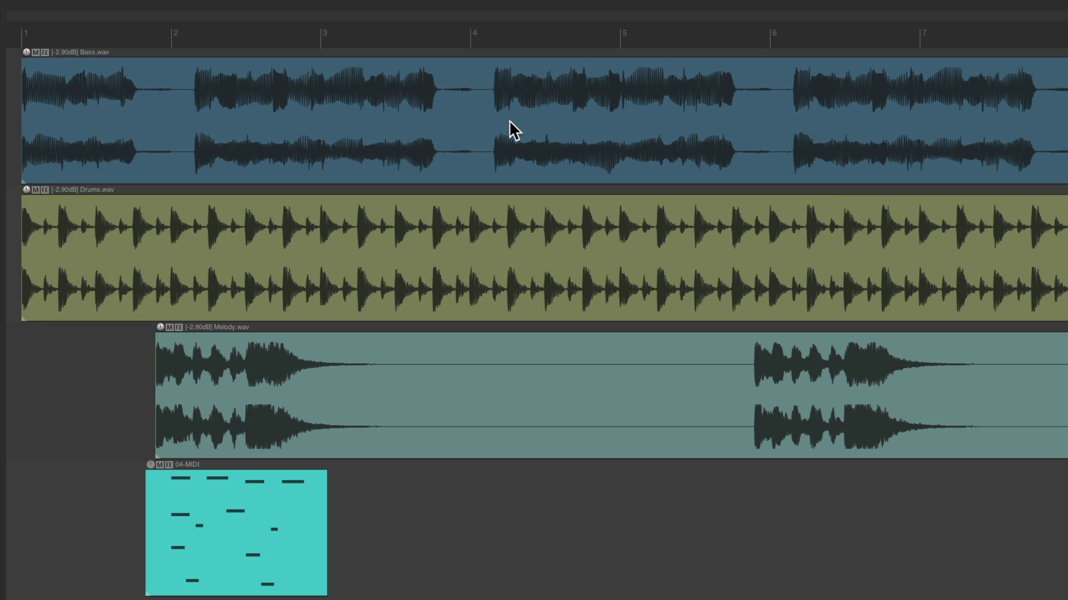
Toggle between saved layouts with F7 and F8, ending on Home with the track panel shown
{"action": "key", "text": "F7"}
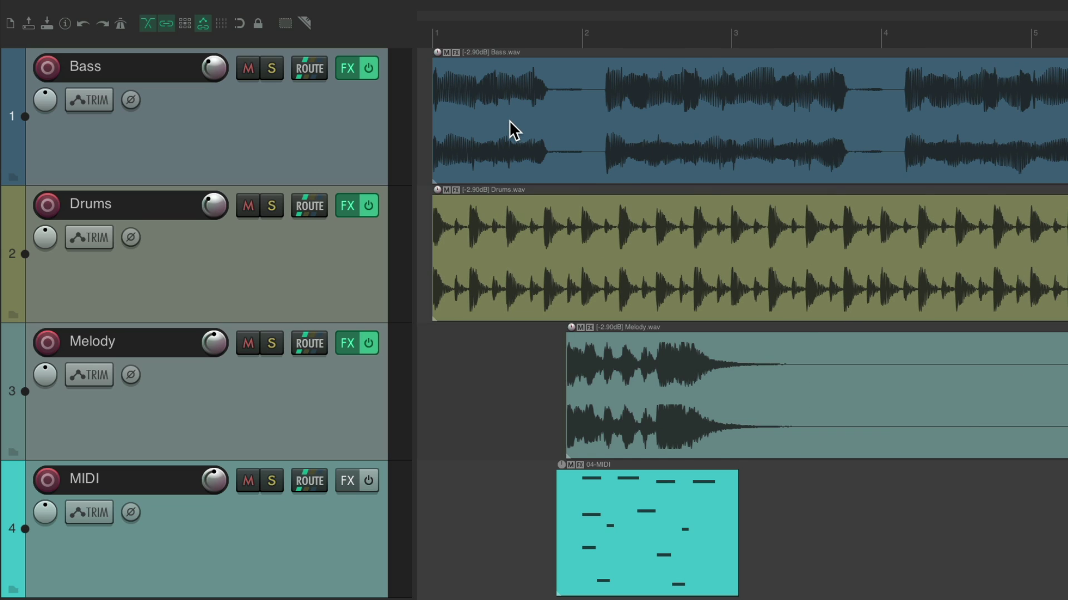
{"action": "key", "text": "F7"}
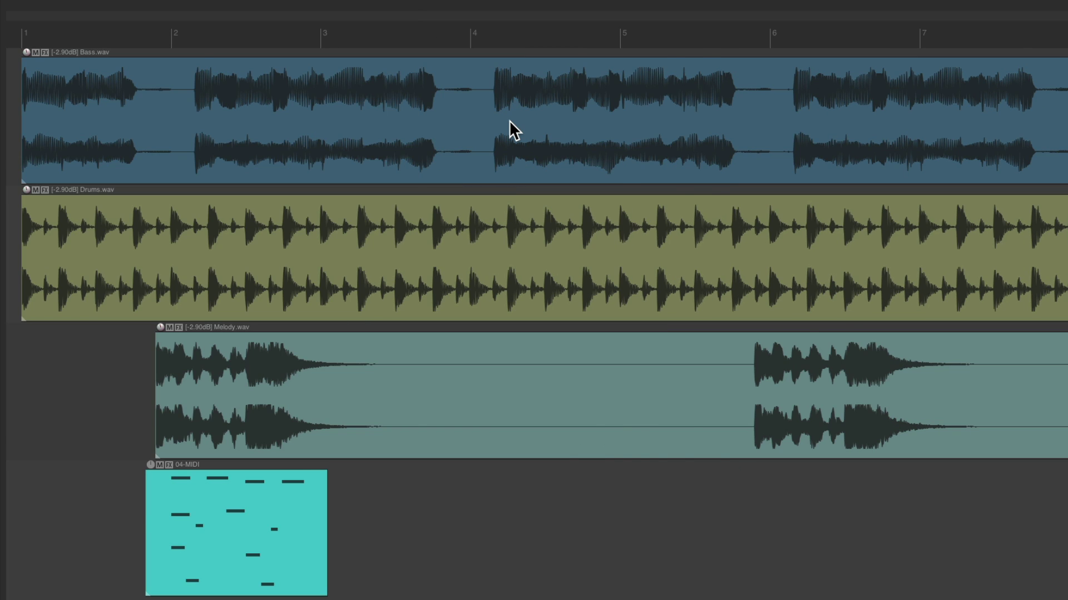
{"action": "key", "text": "F7"}
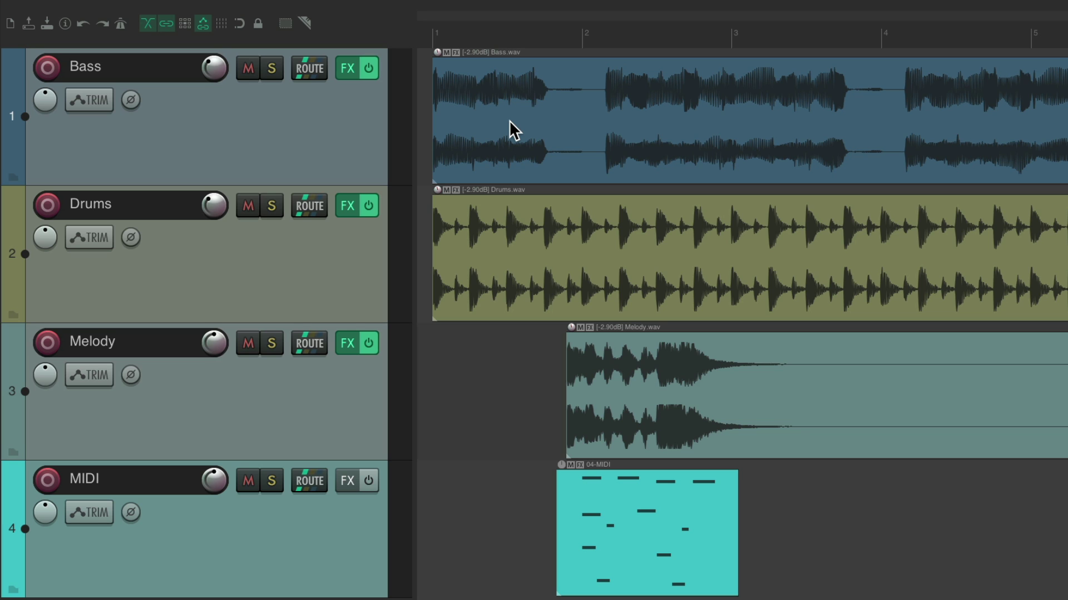
{"action": "key", "text": "F8"}
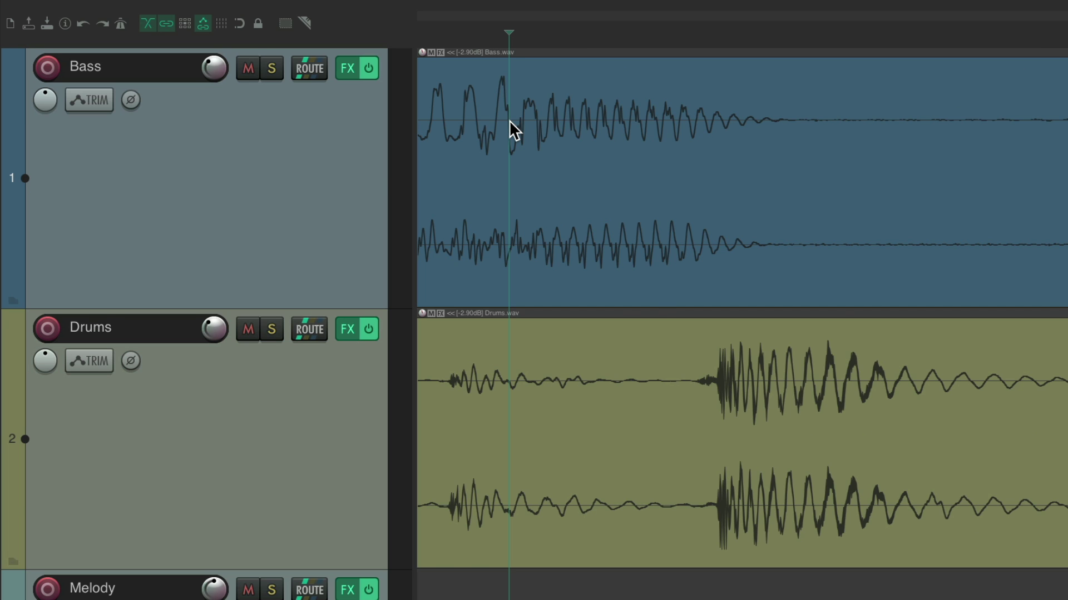
{"action": "key", "text": "F8"}
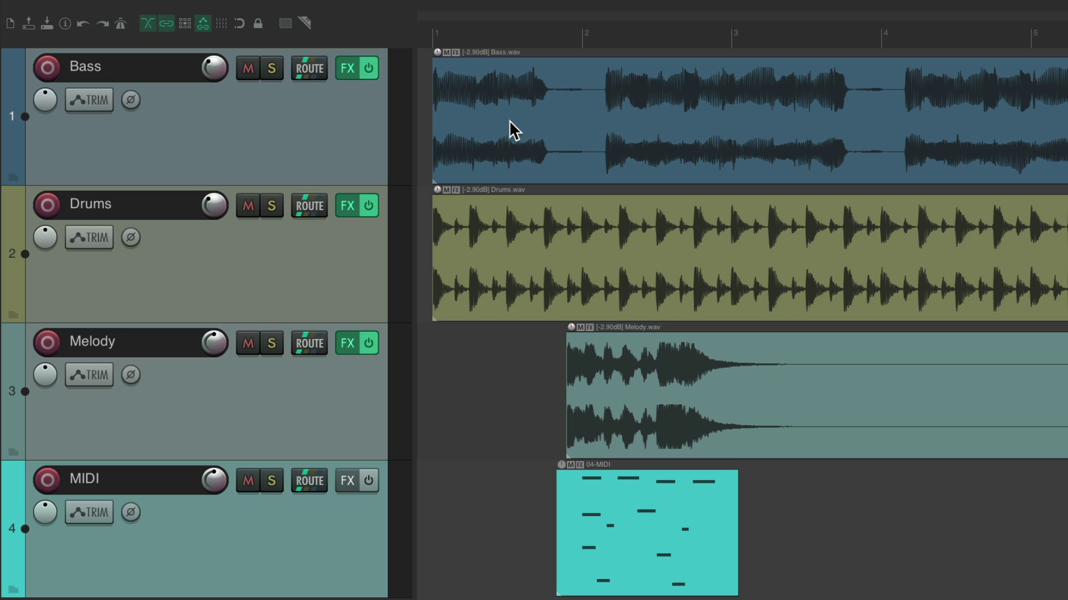
Reopen Screensets/Layouts on Windows, showing Home on F7 and Hide TCP on F8
{"action": "key", "text": "super+e"}
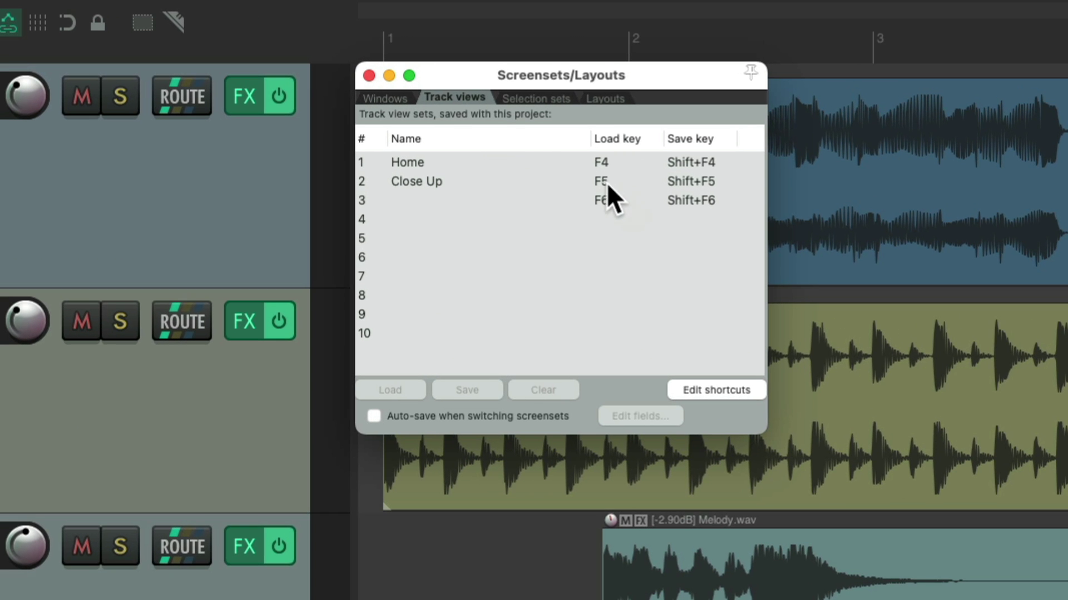
{"action": "left_click", "coordinate": [395, 98]}
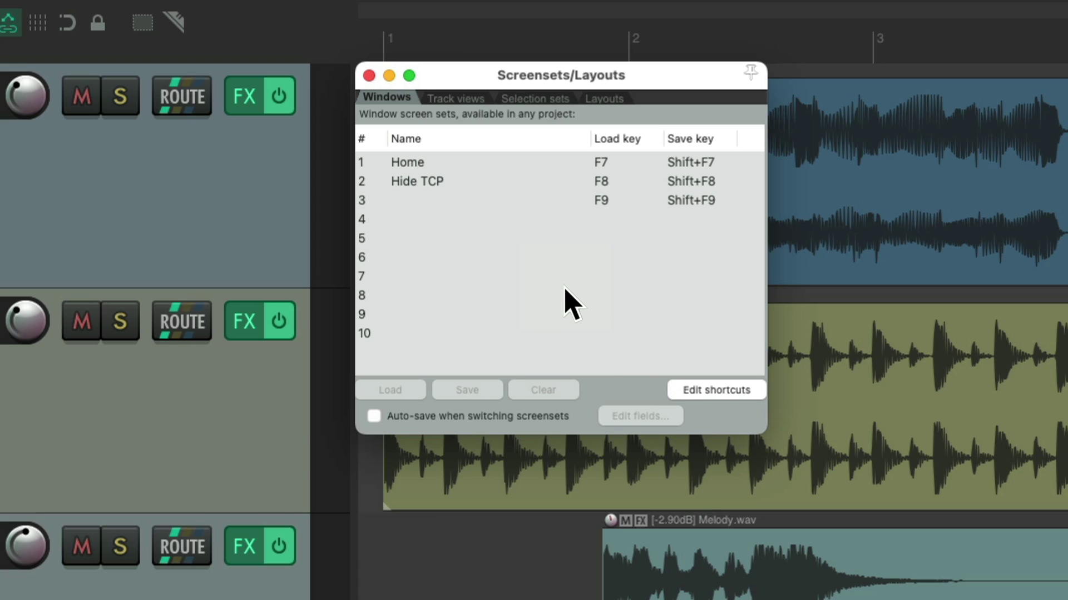
In the Actions list, look up Cmd+F4 to find it bound to 'Close current project tab'
{"action": "key", "text": "question"}
{"action": "left_click", "coordinate": [616, 92]}
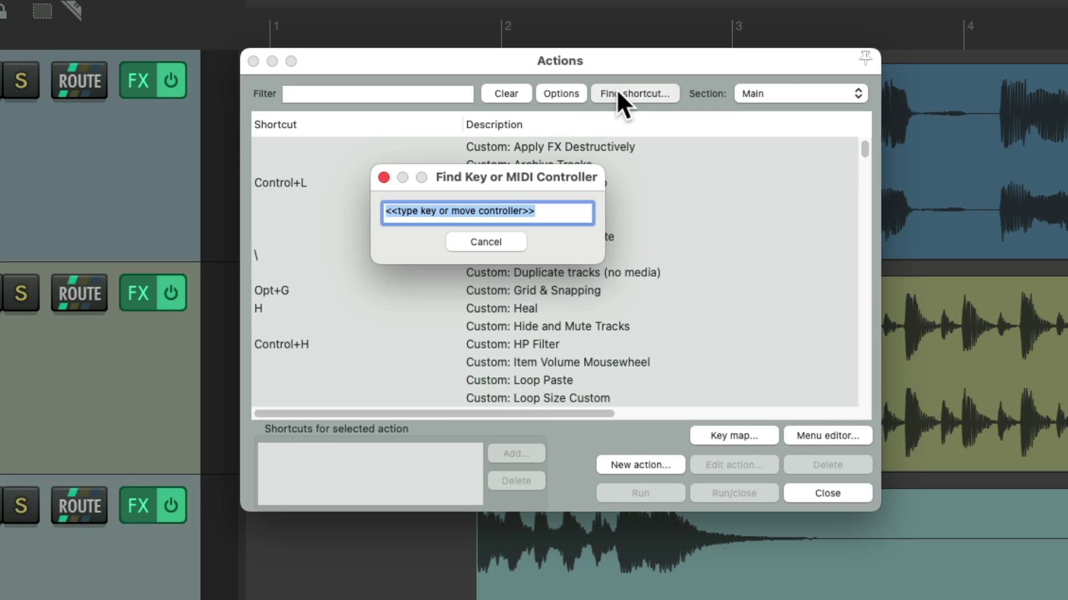
{"action": "key", "text": "super+F4"}
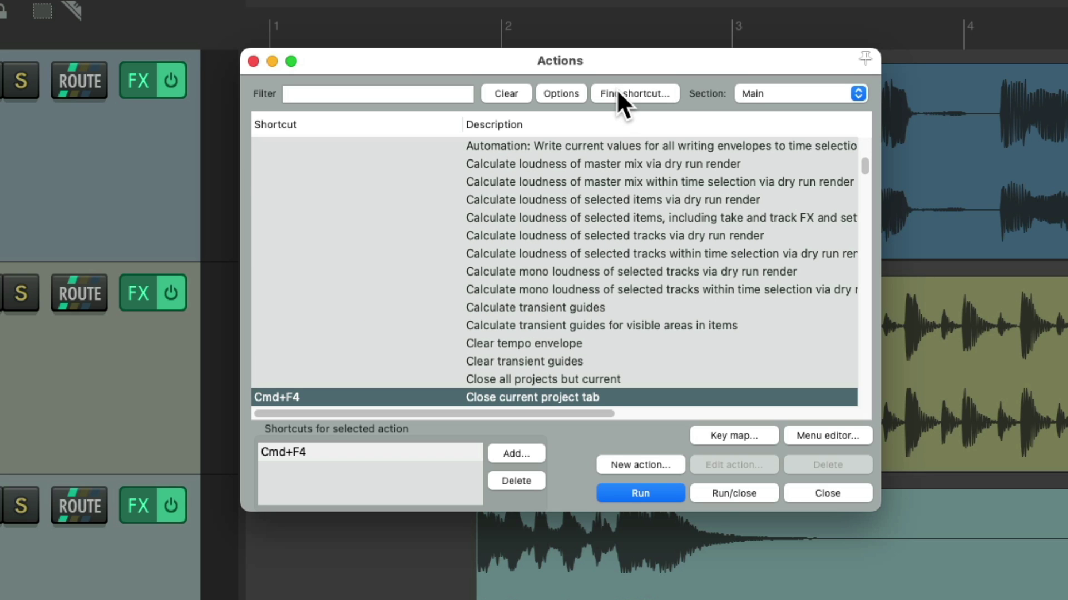
{"action": "scroll", "coordinate": [640, 250], "scroll_direction": "down", "scroll_amount": 1}
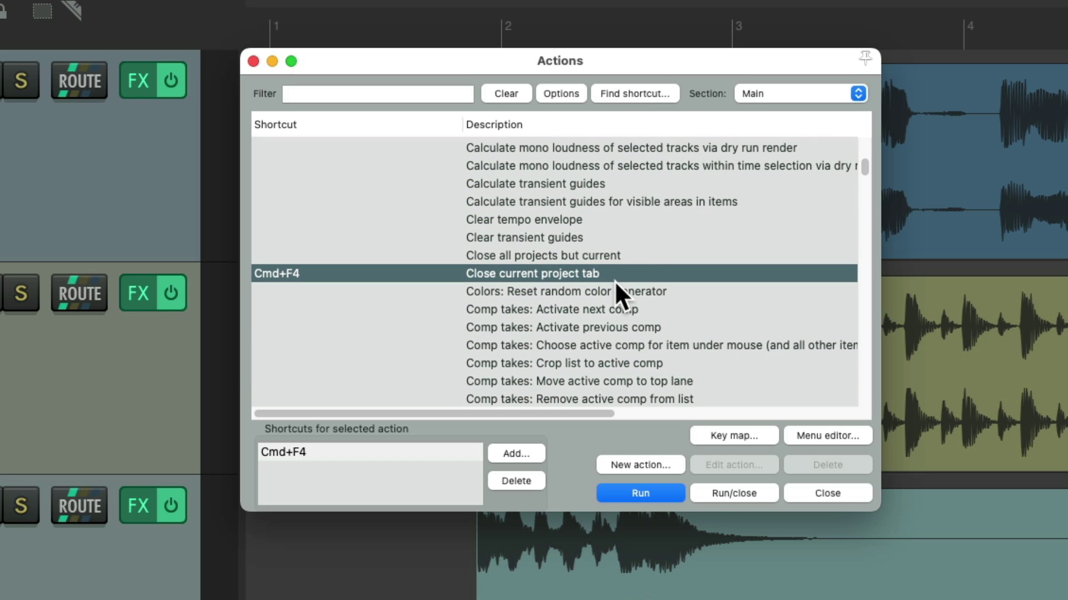
{"action": "key", "text": "Escape"}
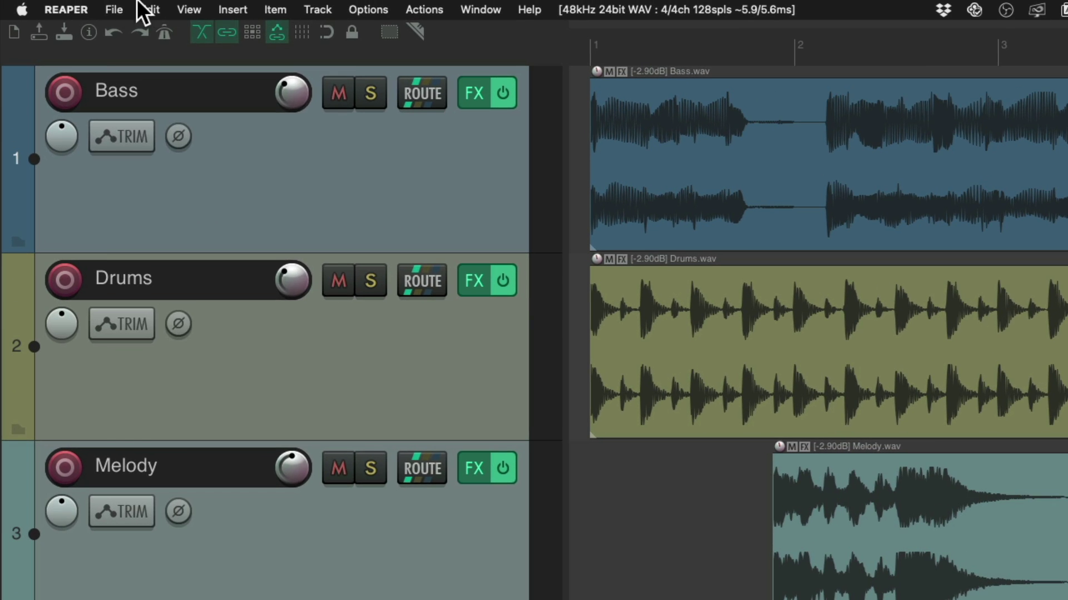
{"action": "left_click", "coordinate": [103, 9]}
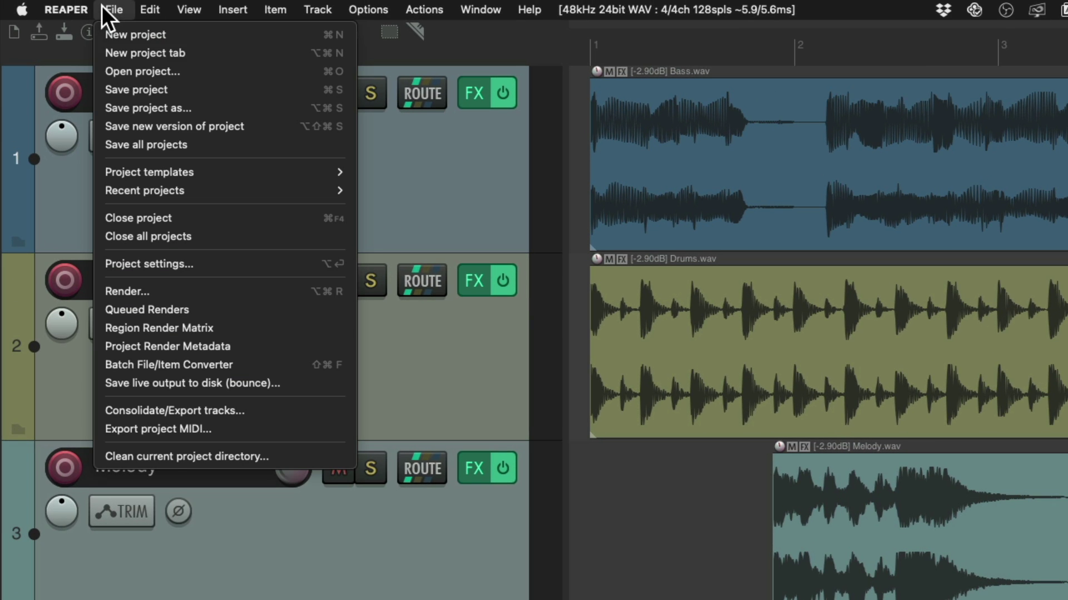
{"action": "left_click", "coordinate": [103, 52]}
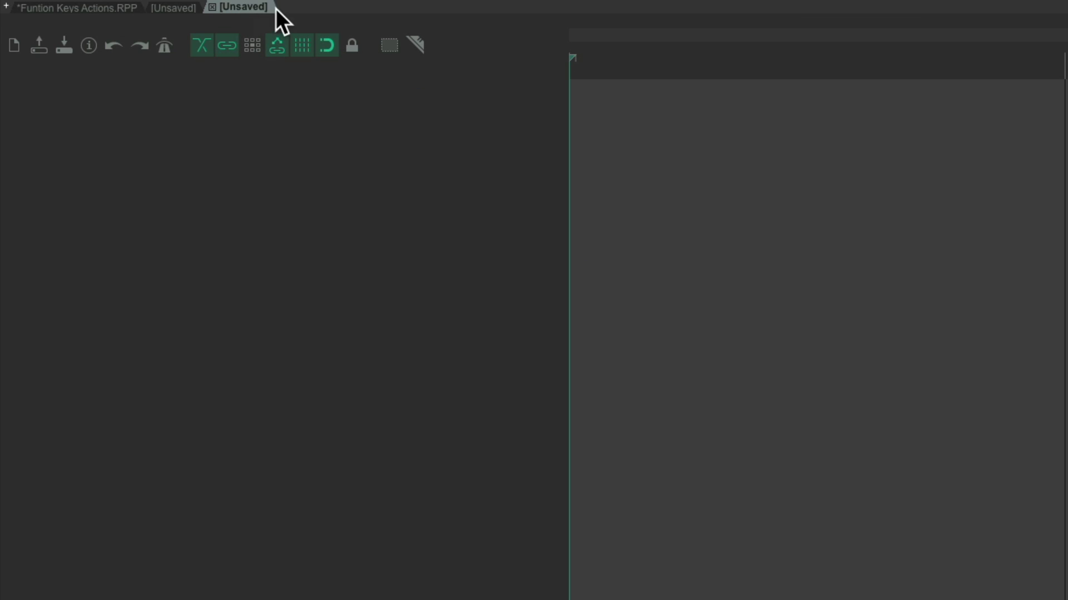
{"action": "double_click", "coordinate": [295, 8]}
{"action": "double_click", "coordinate": [355, 3]}
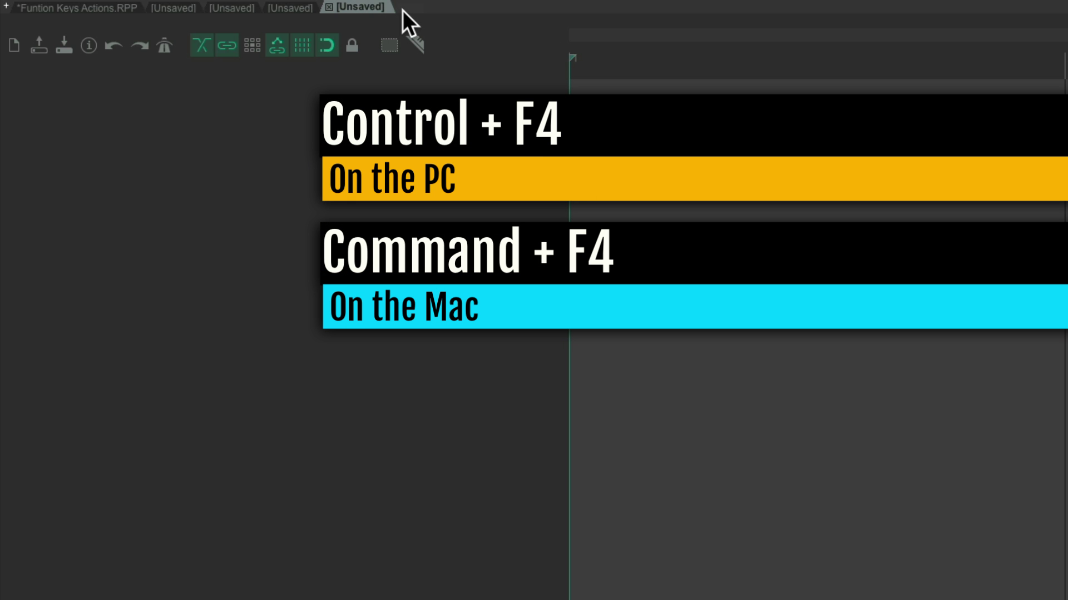
{"action": "key", "text": "ctrl+F4"}
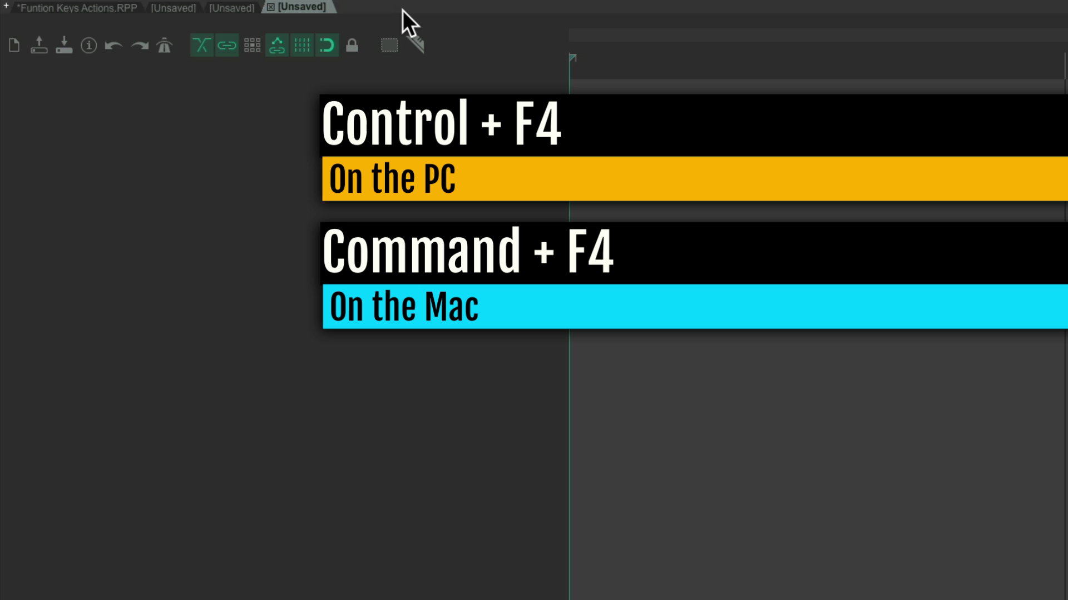
{"action": "key", "text": "ctrl+F4"}
{"action": "key", "text": "ctrl+F4"}
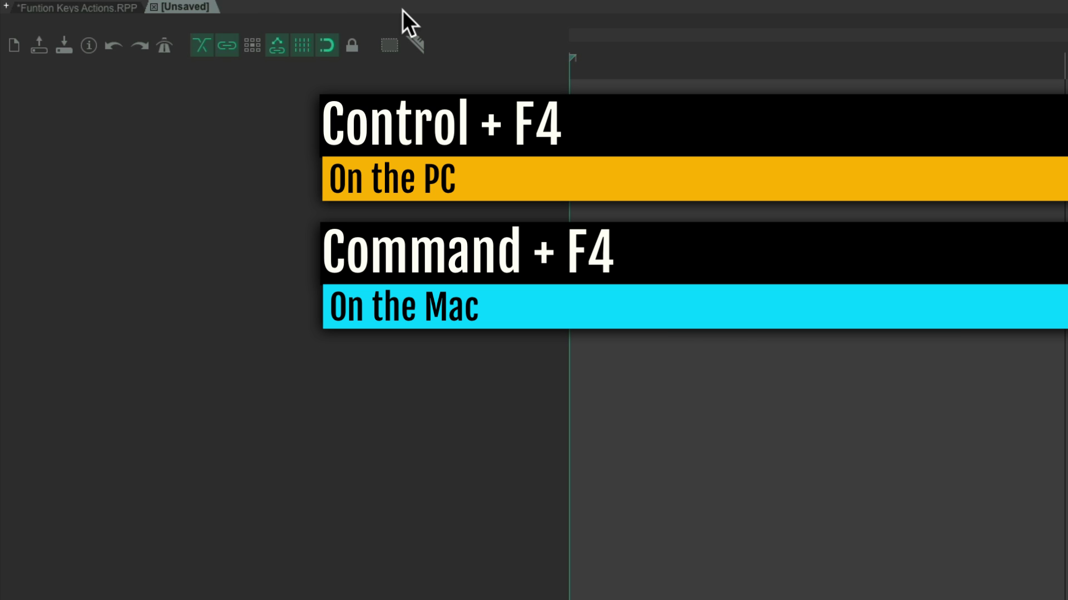
{"action": "key", "text": "ctrl+F4"}
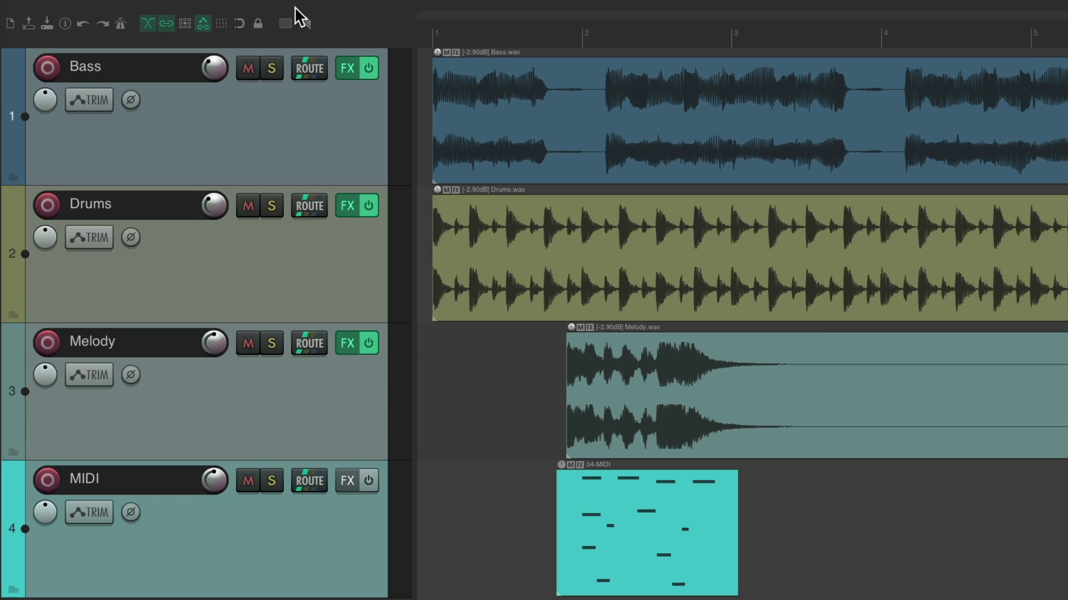
{"action": "key", "text": "question"}
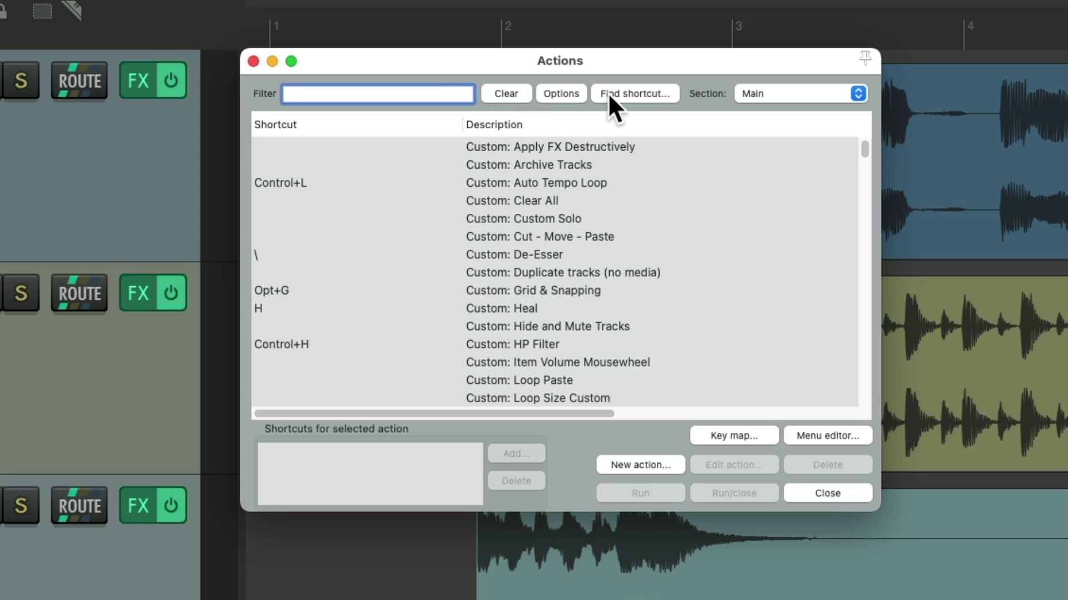
{"action": "left_click", "coordinate": [608, 92]}
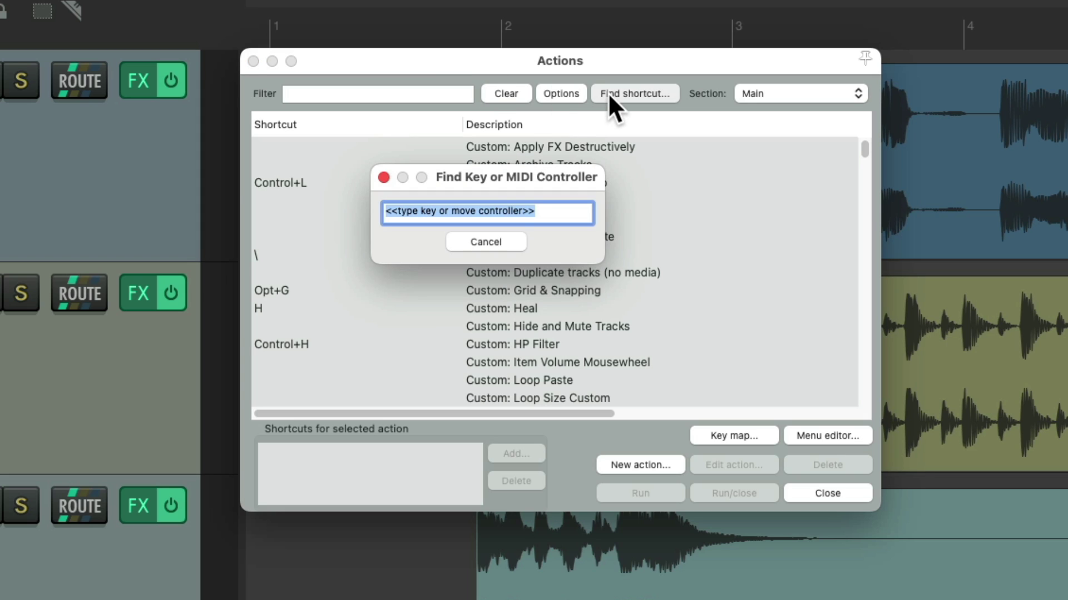
{"action": "key", "text": "super+F11"}
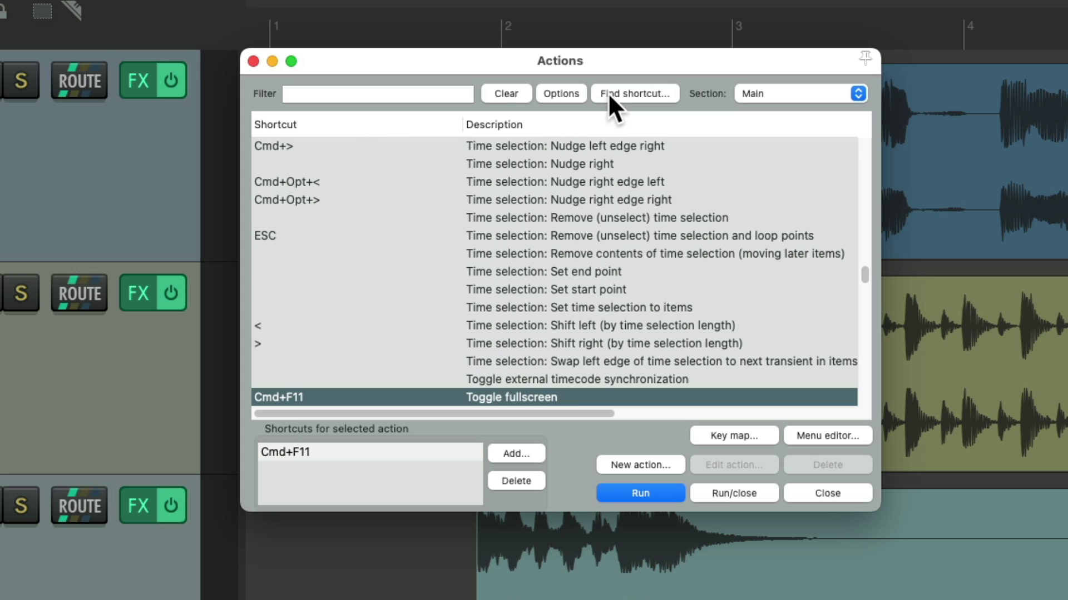
{"action": "scroll", "coordinate": [612, 233], "scroll_direction": "down", "scroll_amount": 3}
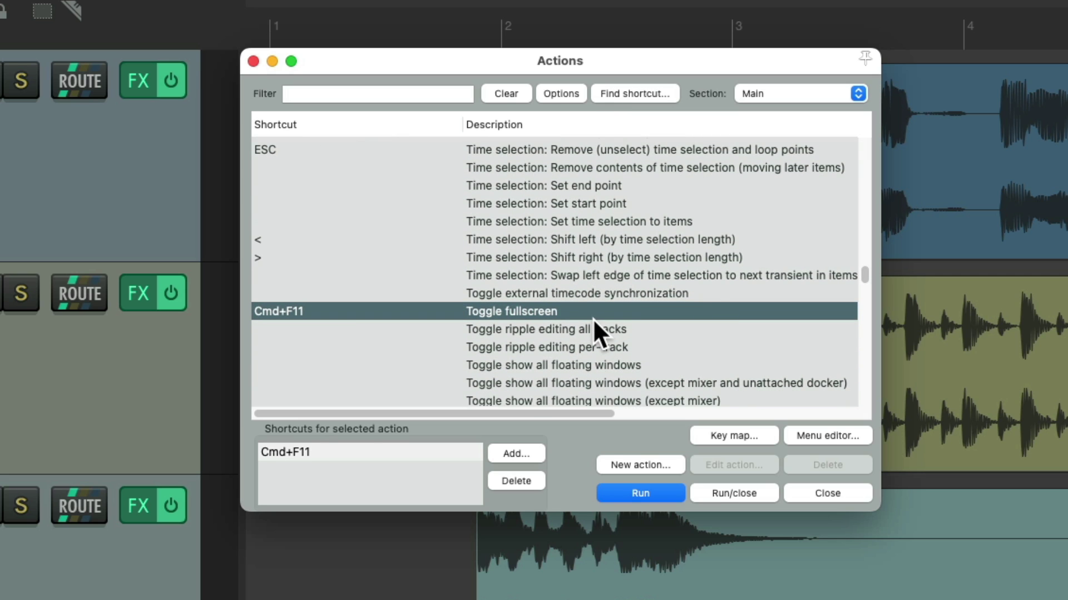
{"action": "key", "text": "super+F11"}
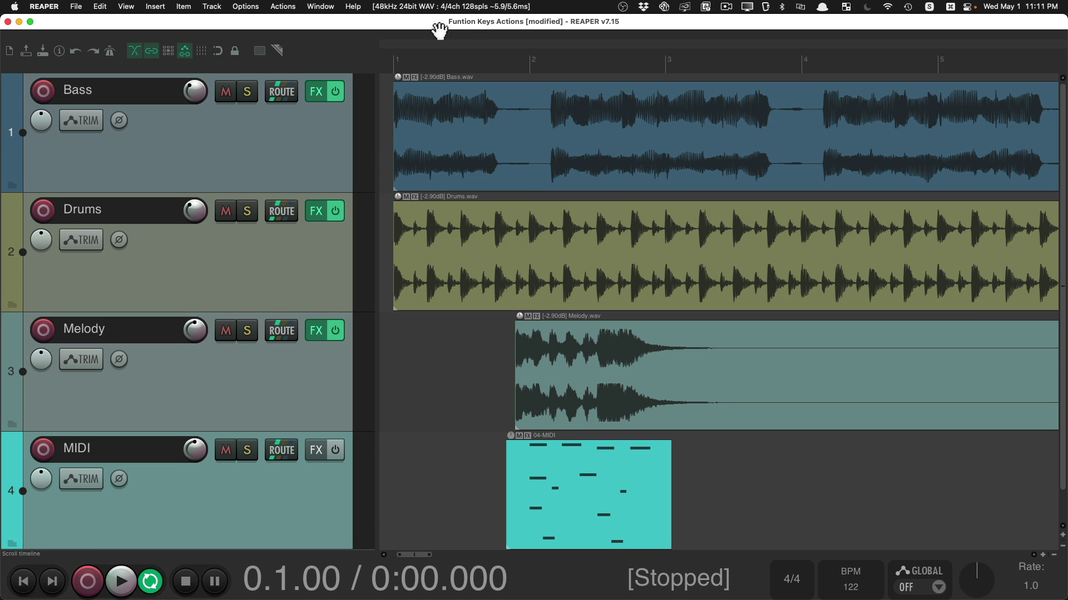
{"action": "left_click_drag", "start_coordinate": [427, 24], "coordinate": [414, 46]}
{"action": "double_click", "coordinate": [415, 47]}
{"action": "key", "text": "F11"}
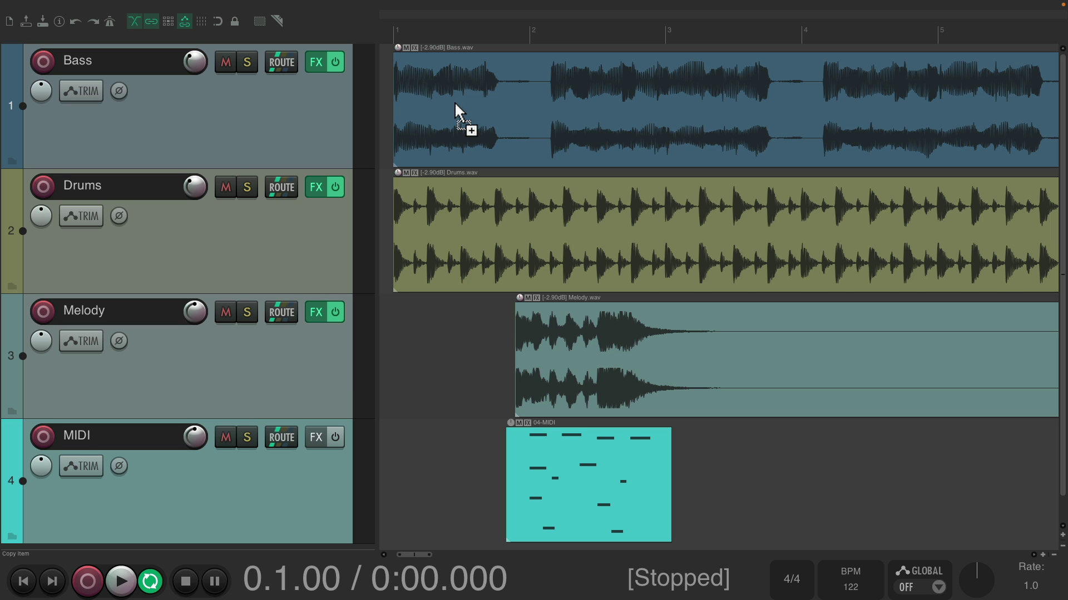
{"action": "key", "text": "F11"}
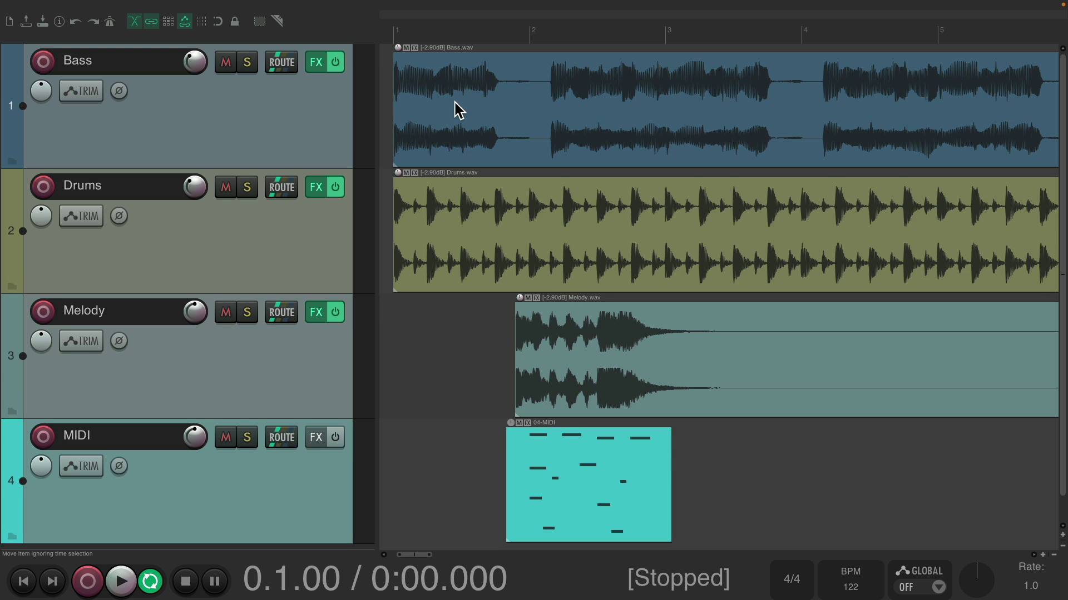